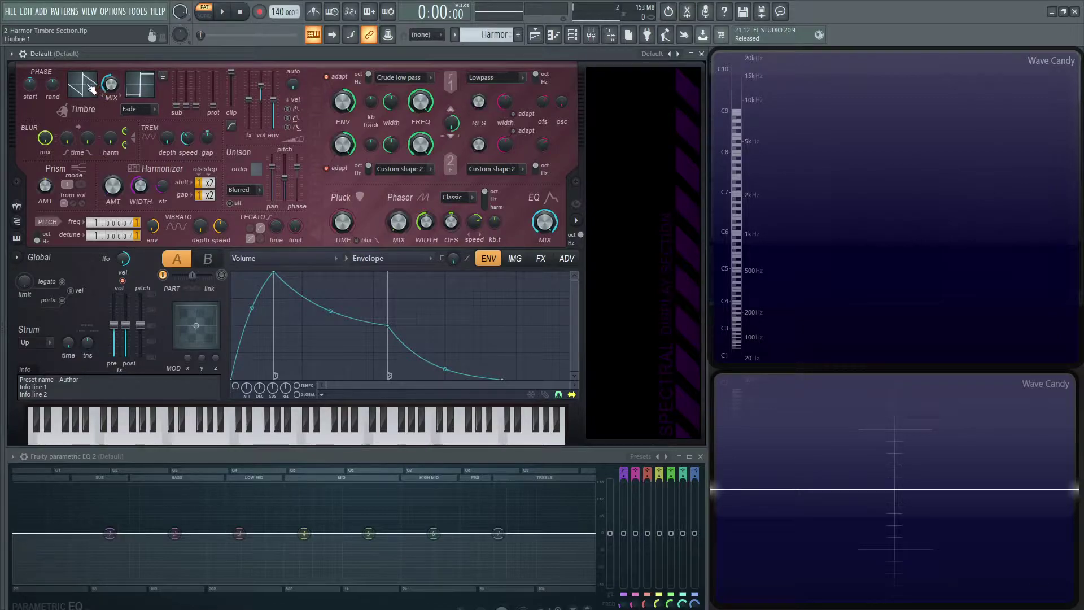
# Step: Play a few notes while sweeping the timbre 1 and 2 mix to 100% and back down to 28%
pyautogui.press('w')
pyautogui.press('e')
pyautogui.press('t')
pyautogui.press('w')
pyautogui.press('e')
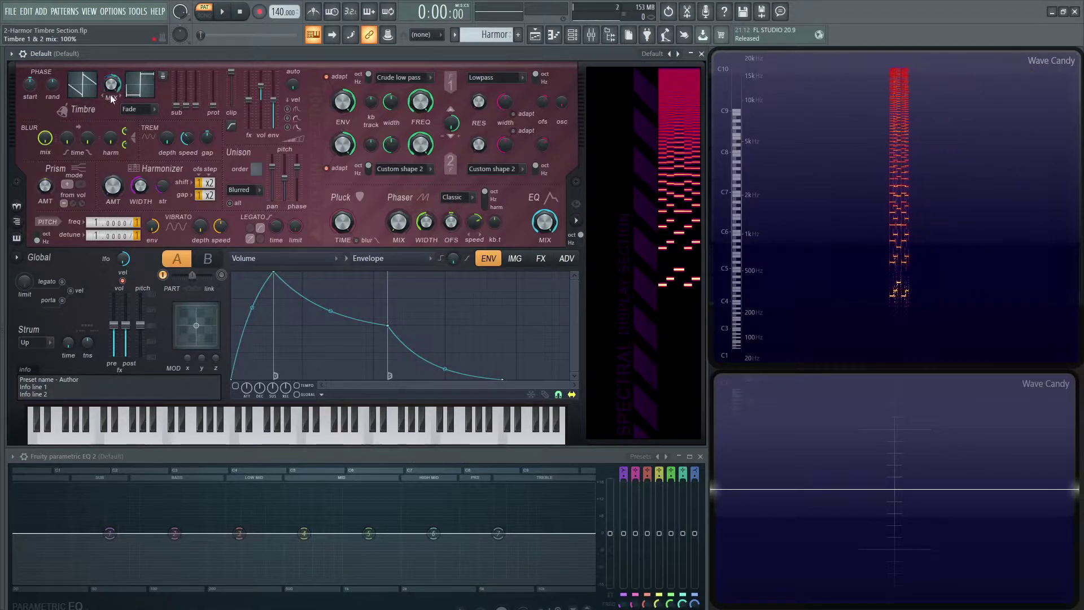
pyautogui.press('t')
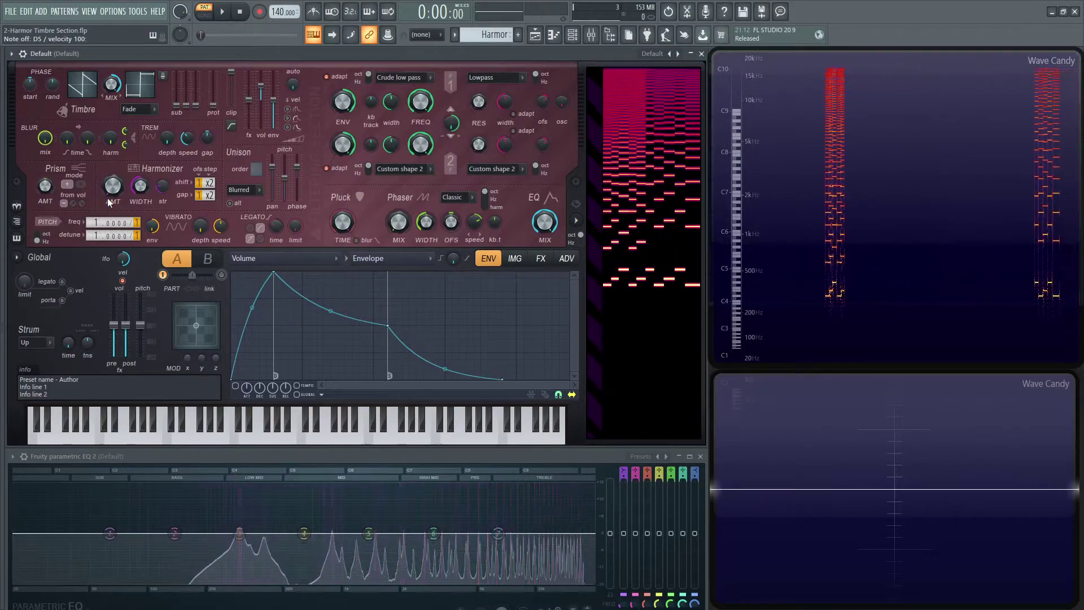
pyautogui.press('t')
pyautogui.moveTo(116, 91); pyautogui.dragTo(116, 148)
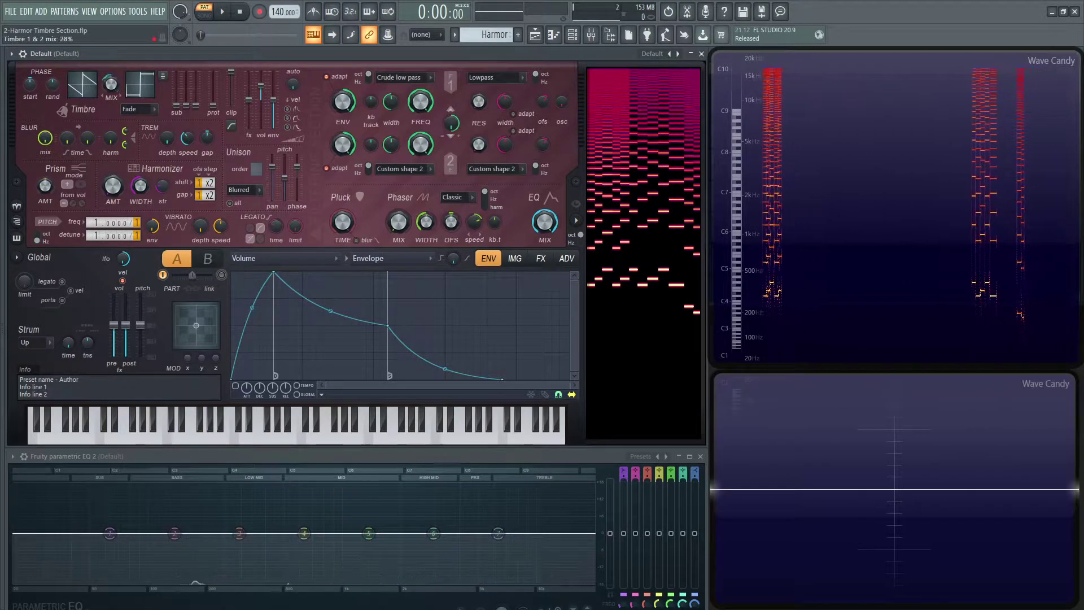
# Step: Play a lower phrase and sustain its last note while sweeping the mix between timbre 1 and timbre 2
pyautogui.press('b')
pyautogui.press('v')
pyautogui.press('z')
pyautogui.press('v')
pyautogui.press('b')
pyautogui.press('v')
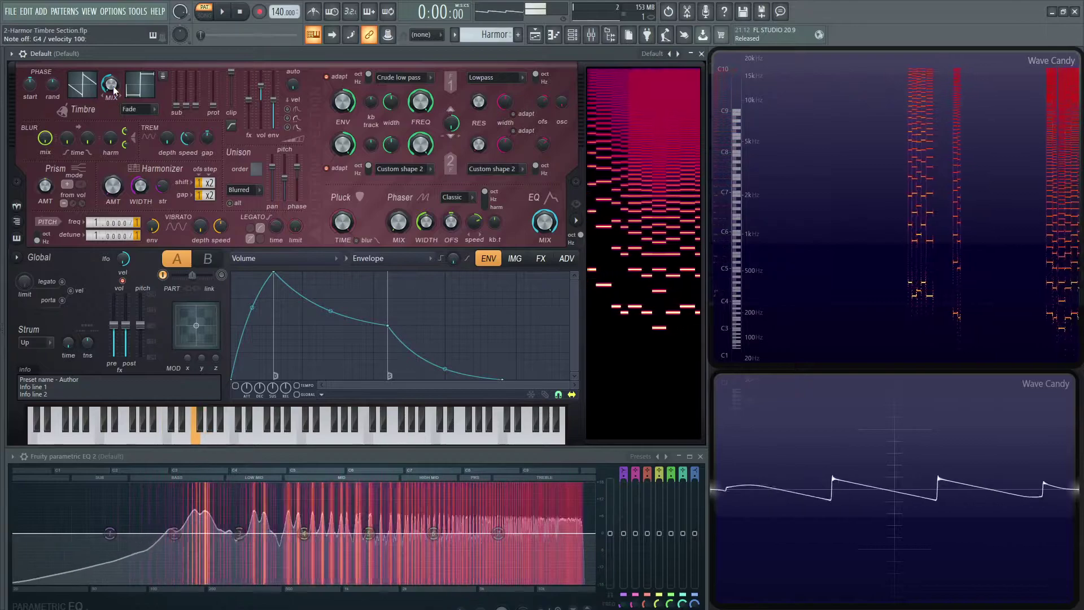
pyautogui.moveTo(116, 92)
pyautogui.mouseDown()
pyautogui.moveTo(115, 36)
pyautogui.moveTo(115, 92)
pyautogui.mouseUp()
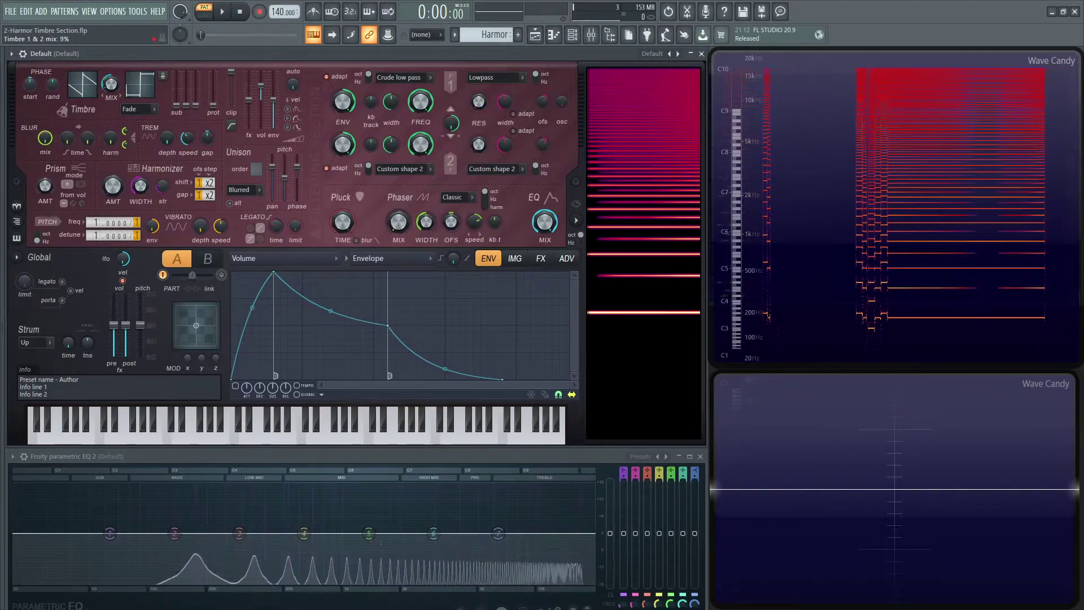
pyautogui.click(155, 111)
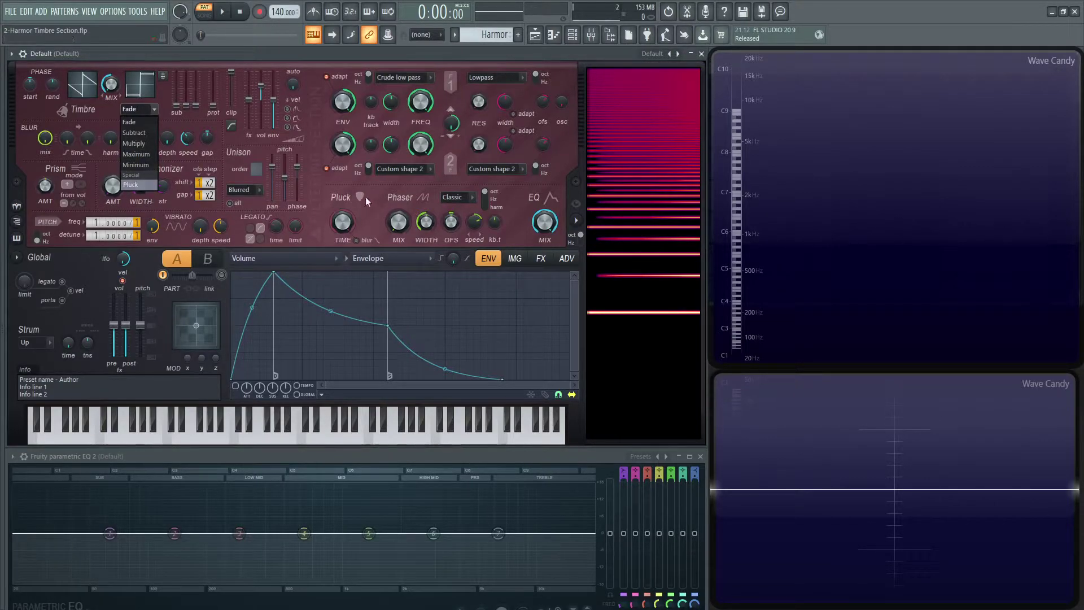
pyautogui.click(188, 54)
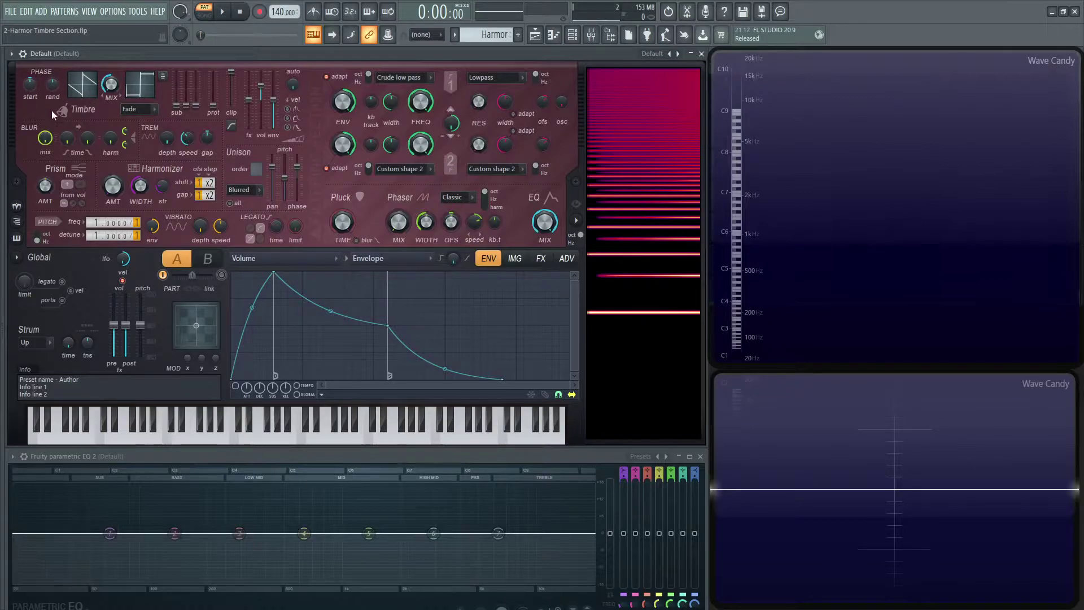
# Step: Sweep the phase start setting while repeatedly playing the same note to hear how the attack changes
pyautogui.moveTo(24, 81); pyautogui.dragTo(35, 91)
pyautogui.press('c')
pyautogui.press('c')
pyautogui.press('c')
pyautogui.press('c')
pyautogui.press('c')
pyautogui.press('c')
pyautogui.press('c')
pyautogui.press('c')
pyautogui.press('c')
pyautogui.press('c')
pyautogui.moveTo(33, 86); pyautogui.dragTo(32, 85)
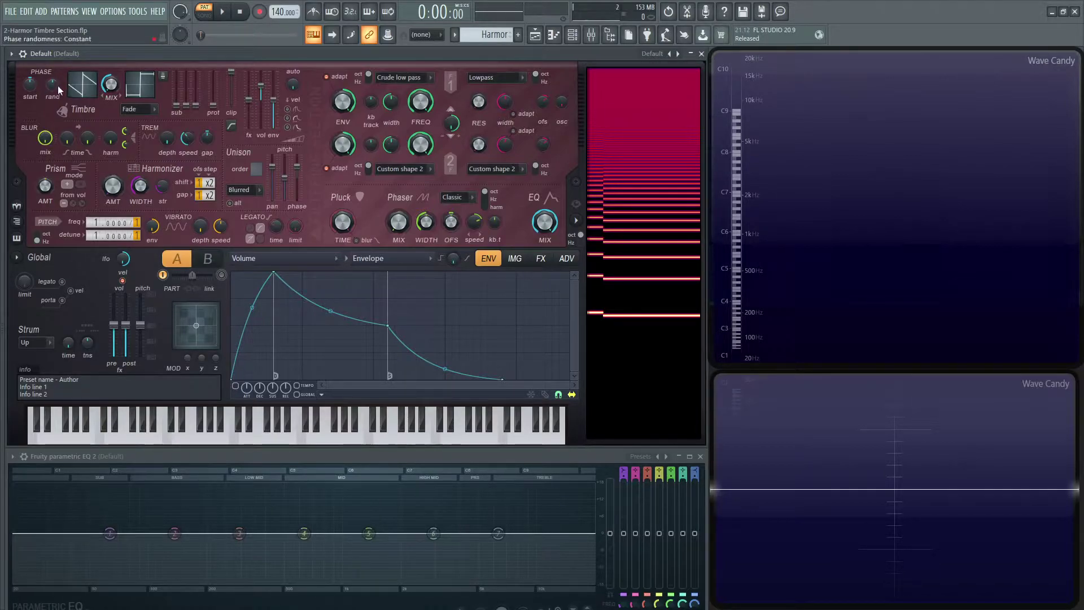
# Step: Set the phase randomness to 100% spectral random, reset it to constant, and try other random amounts
pyautogui.moveTo(54, 86); pyautogui.dragTo(55, 85)
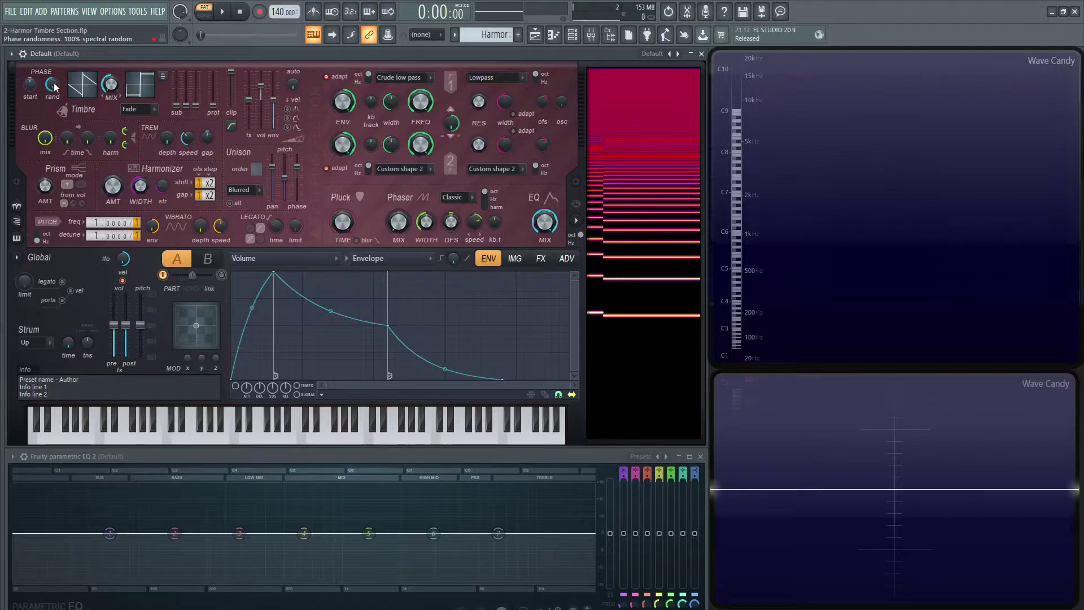
pyautogui.keyDown('alt'); pyautogui.click(54, 84); pyautogui.keyUp('alt')
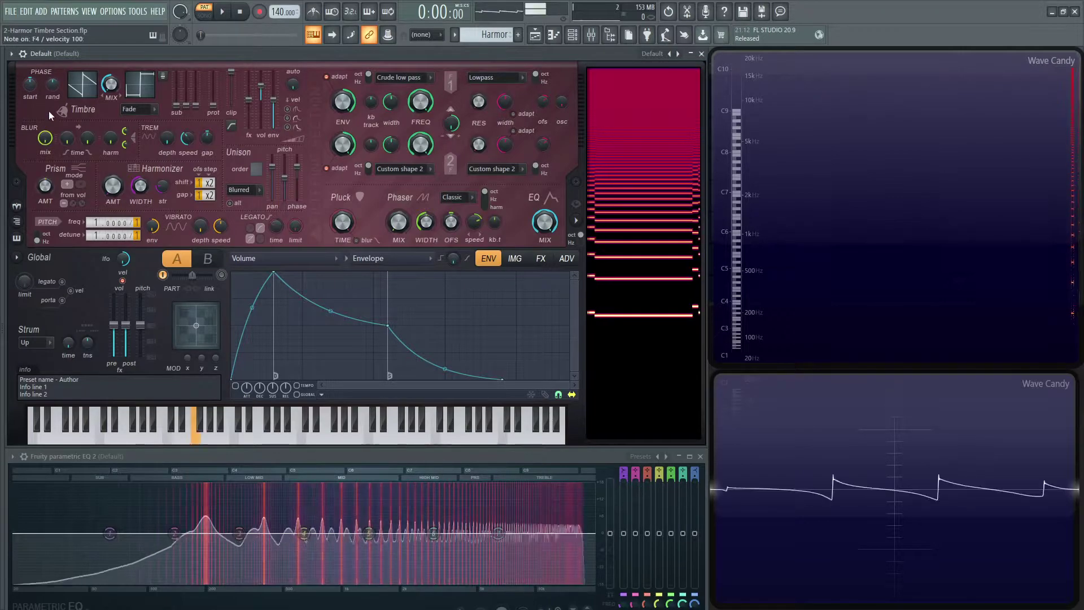
pyautogui.moveTo(55, 86); pyautogui.dragTo(54, 113)
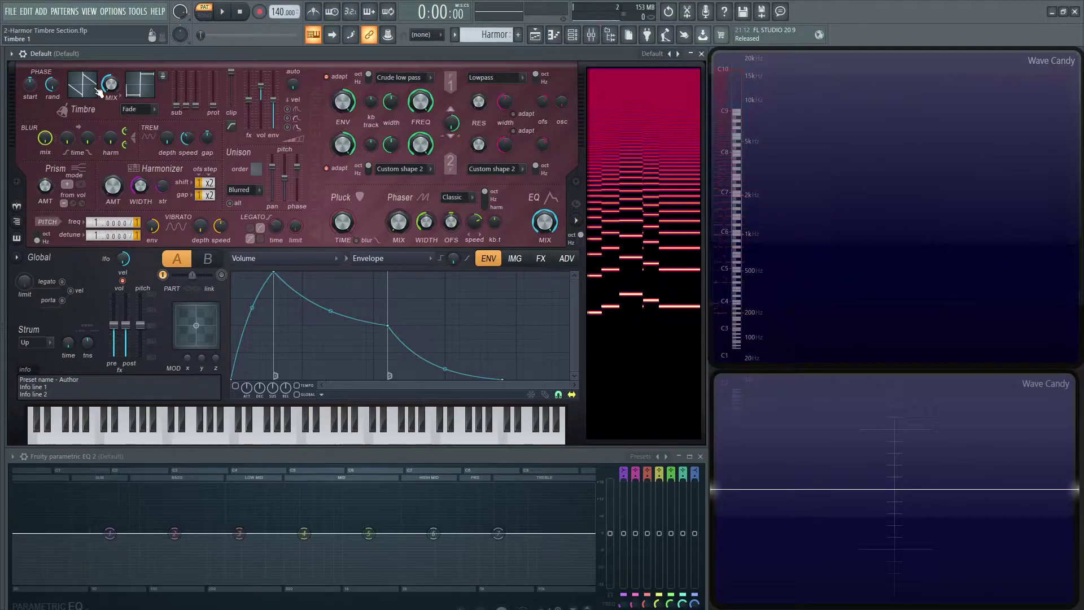
pyautogui.moveTo(50, 93); pyautogui.dragTo(52, 78)
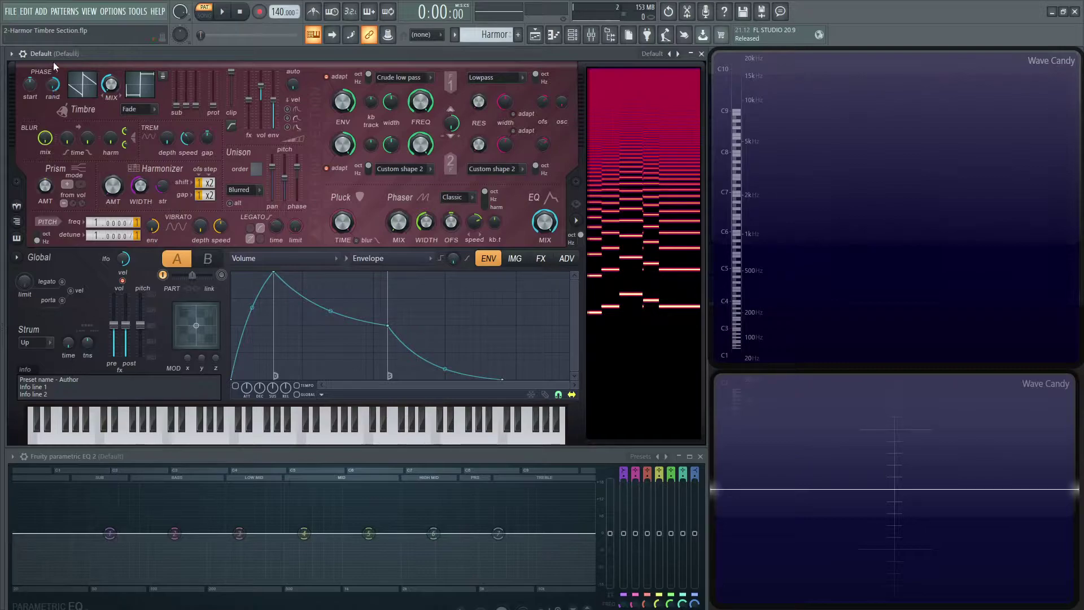
# Step: Set the unison order to 9, turn the phase randomness back down and audition the result with one repeated note
pyautogui.moveTo(254, 169); pyautogui.dragTo(254, 136)
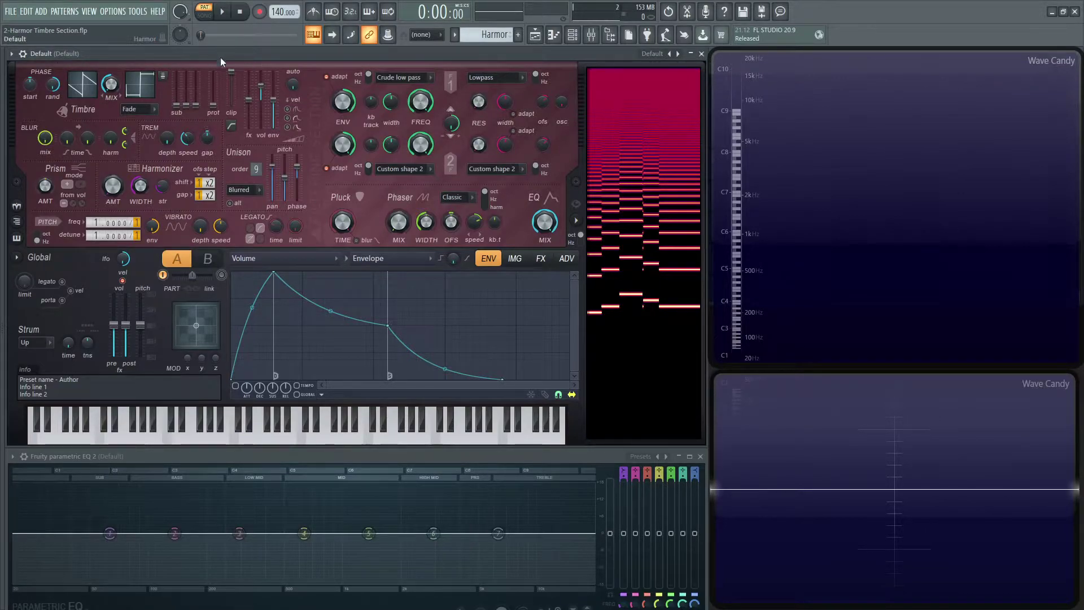
pyautogui.moveTo(53, 85); pyautogui.dragTo(53, 113)
pyautogui.press('n')
pyautogui.press('n')
pyautogui.press('n')
pyautogui.press('n')
pyautogui.press('n')
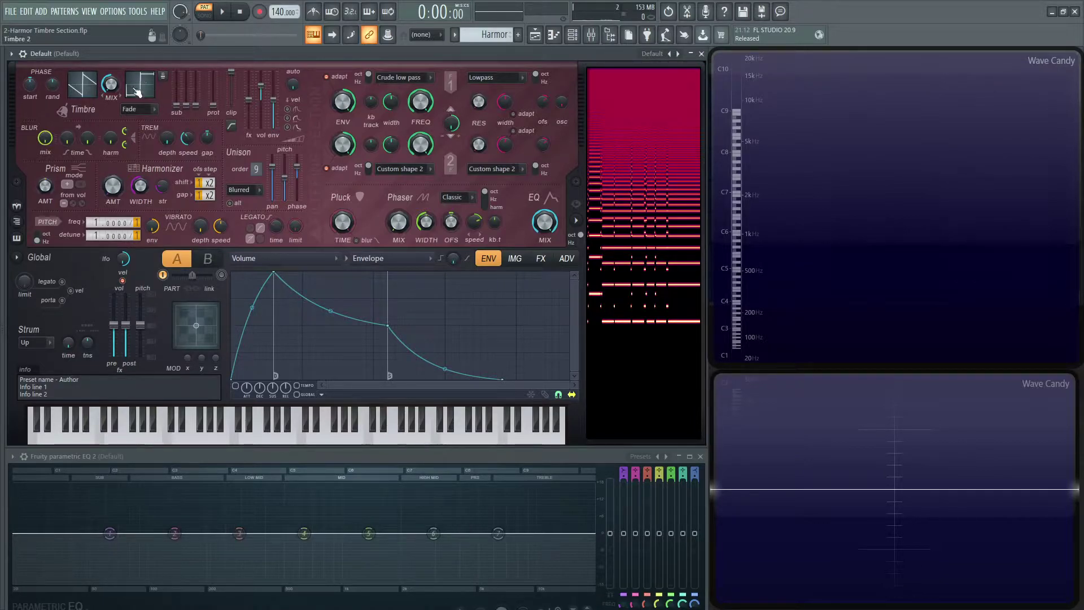
# Step: Open the timbre 1 harmonic level graph for editing and look at the timbre's extra options
pyautogui.click(88, 90)
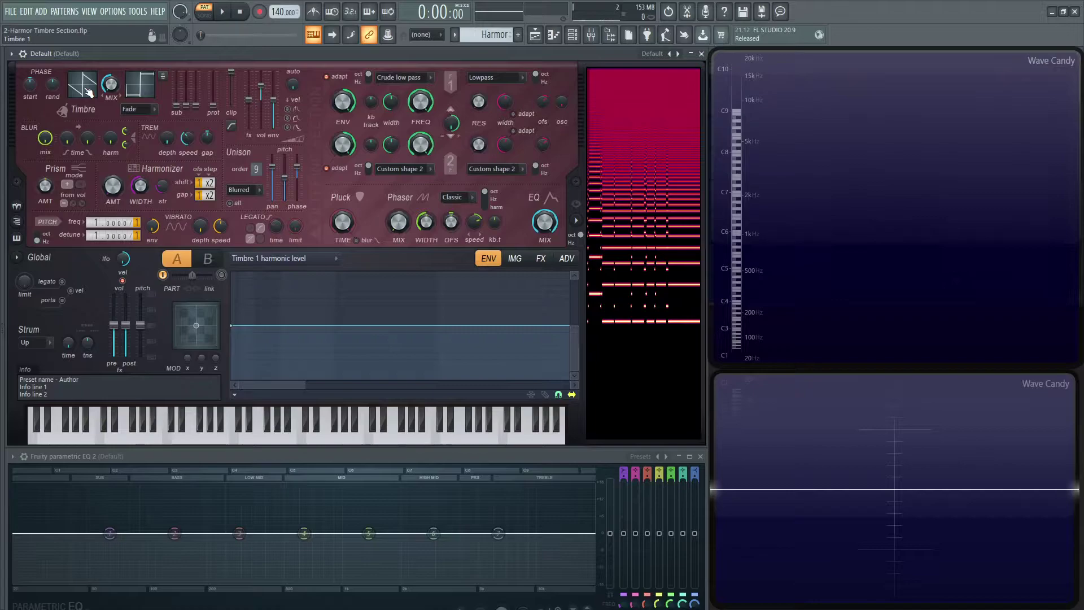
pyautogui.rightClick(88, 92)
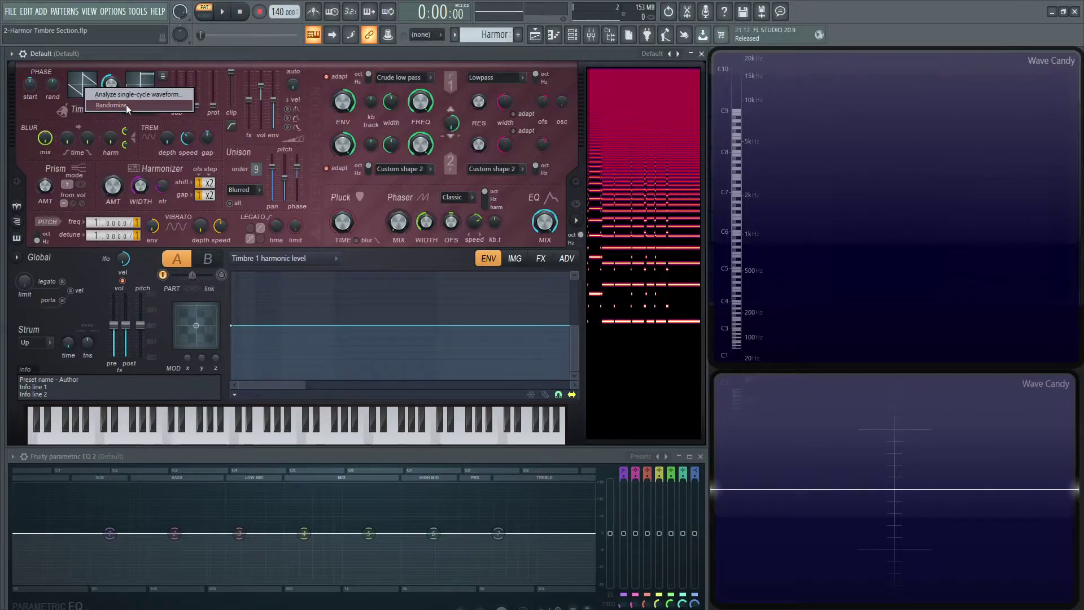
pyautogui.click(164, 54)
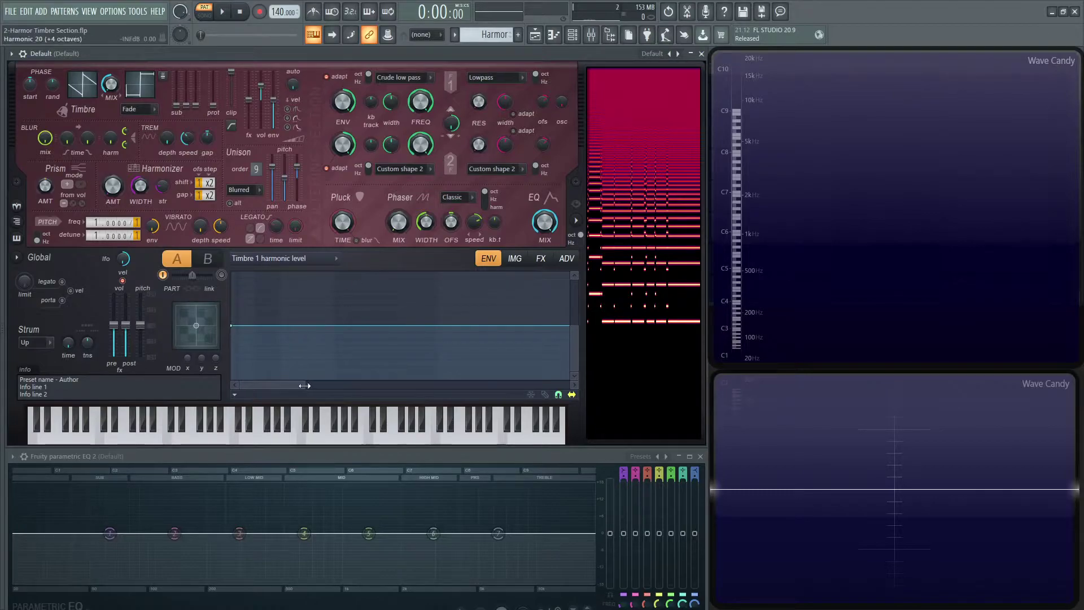
# Step: Silence everything above the fundamental in timbre 1 by adding a point at harmonic 2 and lowering it and the final point to minimum
pyautogui.moveTo(304, 385); pyautogui.dragTo(570, 377)
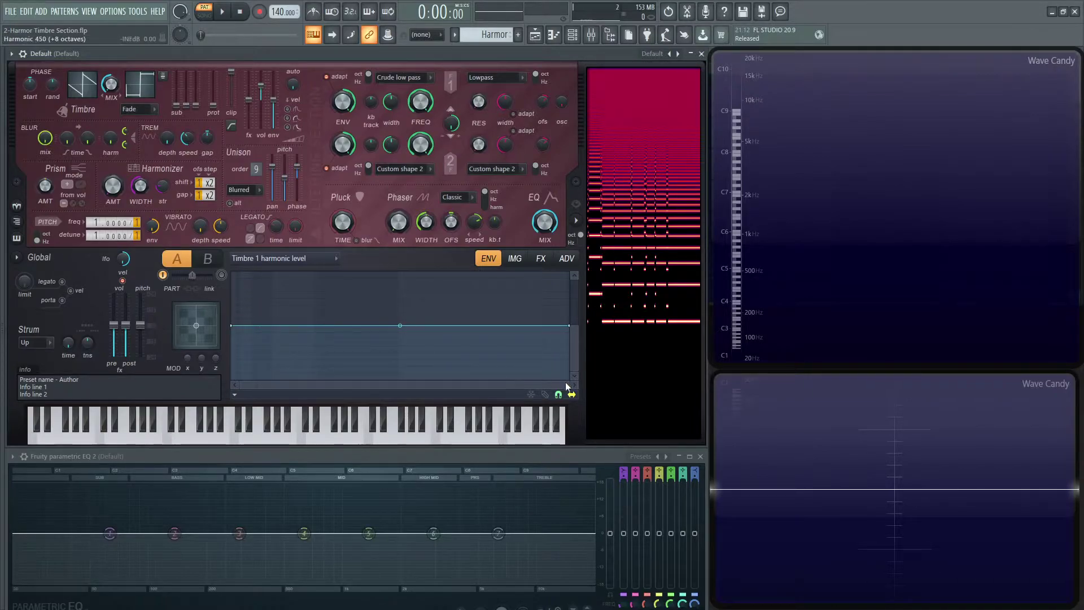
pyautogui.moveTo(567, 383); pyautogui.dragTo(233, 369)
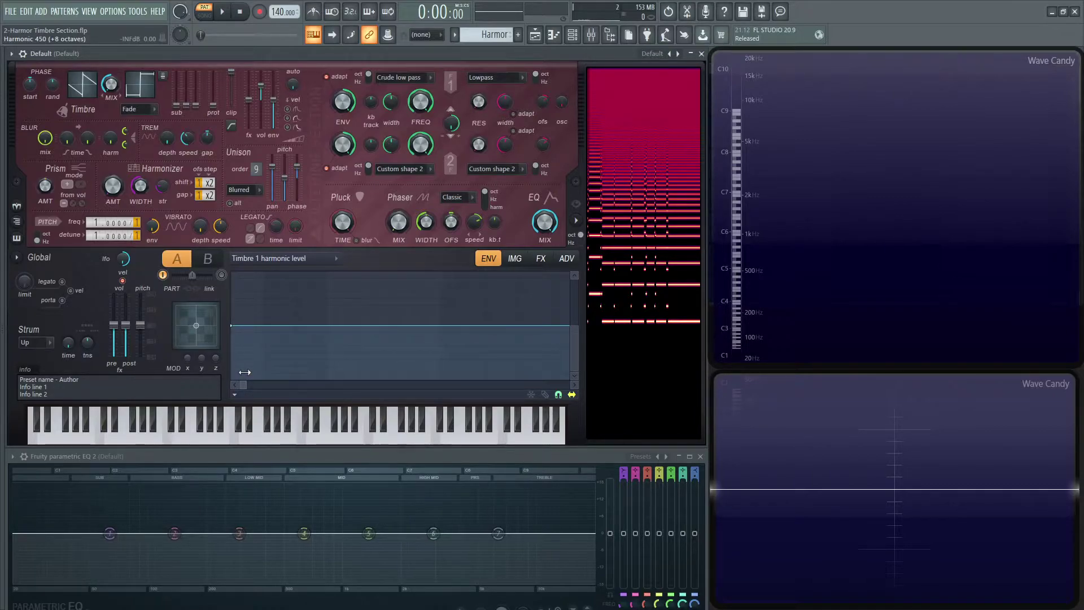
pyautogui.moveTo(261, 374); pyautogui.dragTo(220, 371)
pyautogui.rightClick(279, 326)
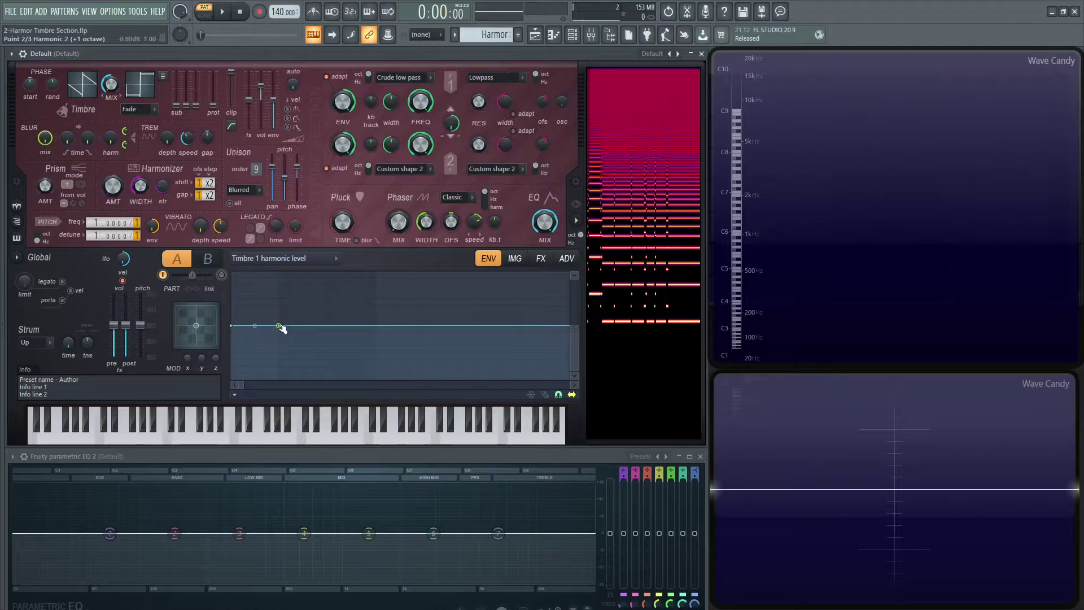
pyautogui.moveTo(279, 326); pyautogui.dragTo(279, 378)
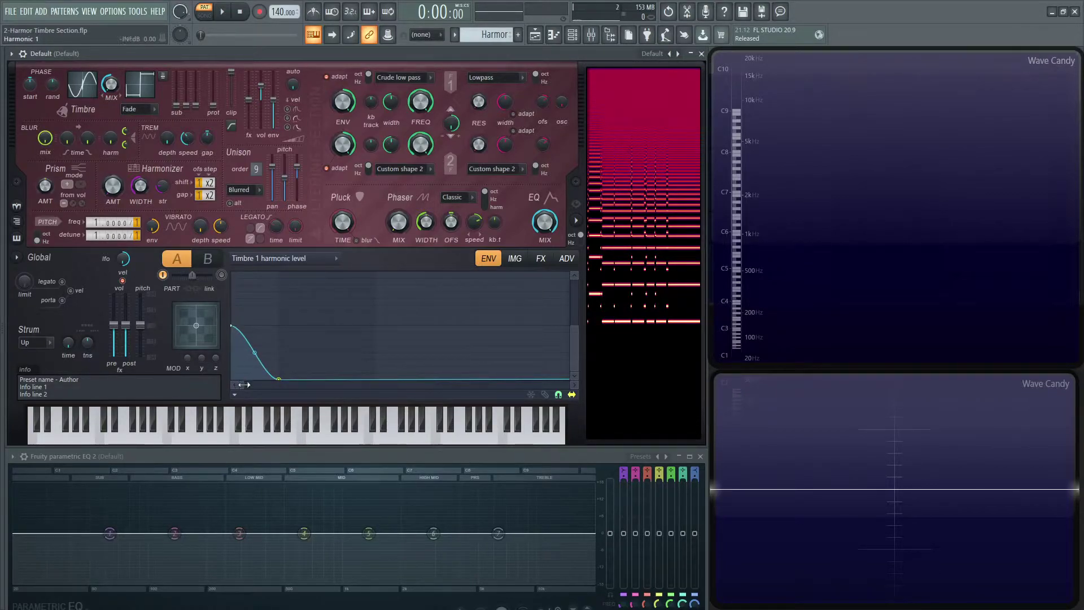
pyautogui.moveTo(243, 384); pyautogui.dragTo(565, 394)
pyautogui.moveTo(569, 327); pyautogui.dragTo(572, 393)
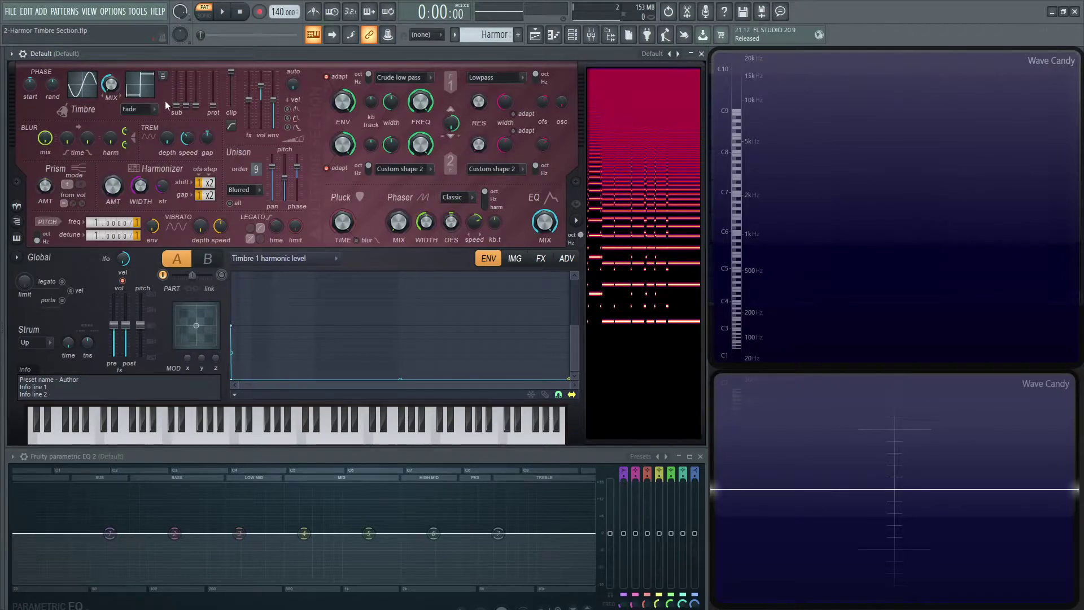
# Step: Play a short melody and sustain its last note to hear timbre 1 with only its fundamental
pyautogui.press('t')
pyautogui.press('r')
pyautogui.press('e')
pyautogui.press('r')
pyautogui.press('y')
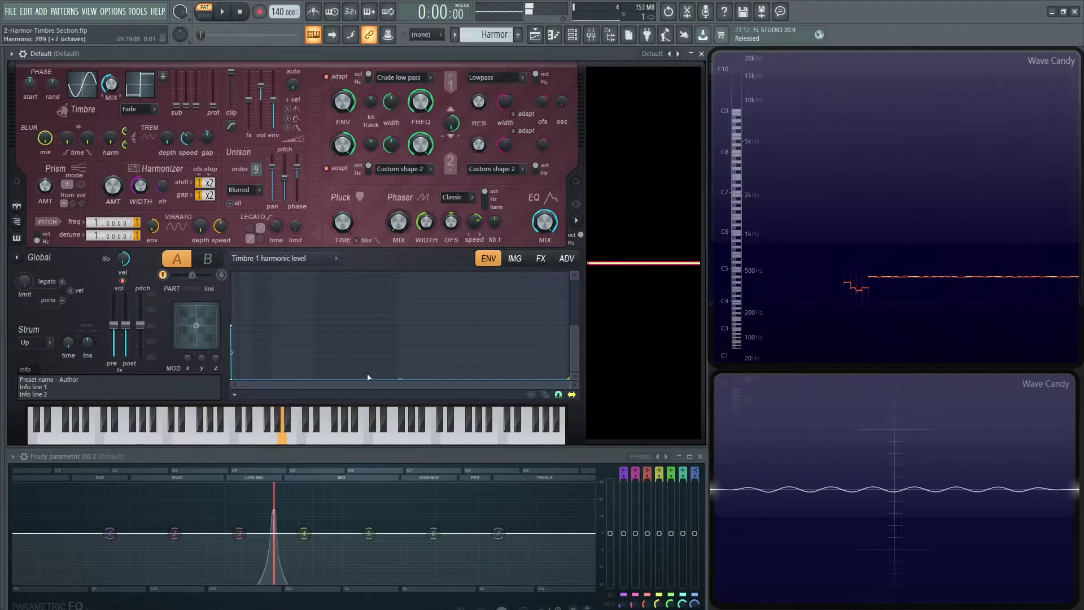
# Step: Raise harmonics 2 to 5 of timbre 1 to the fundamental's level one by one, adding minimum-level points at harmonics 4, 5 and 6
pyautogui.moveTo(560, 381); pyautogui.dragTo(242, 384)
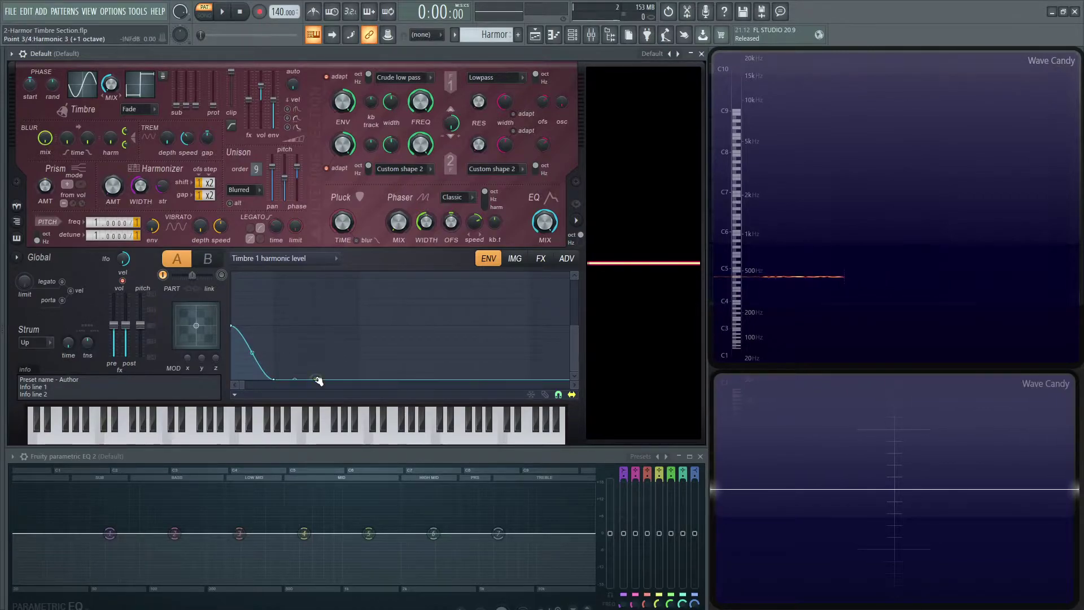
pyautogui.moveTo(274, 378); pyautogui.dragTo(277, 326)
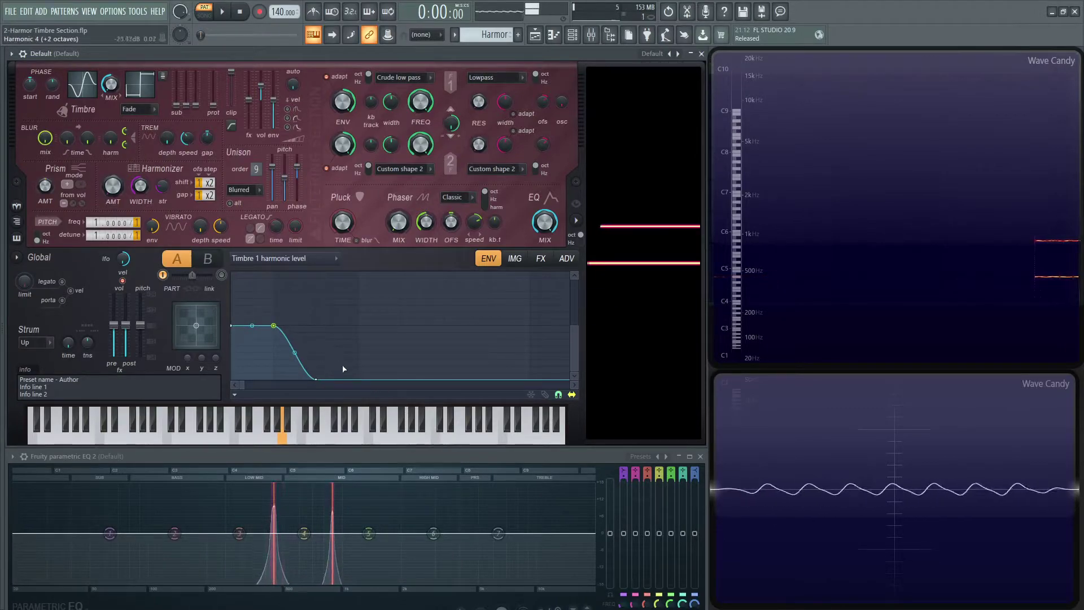
pyautogui.rightClick(351, 378)
pyautogui.moveTo(320, 378); pyautogui.dragTo(316, 325)
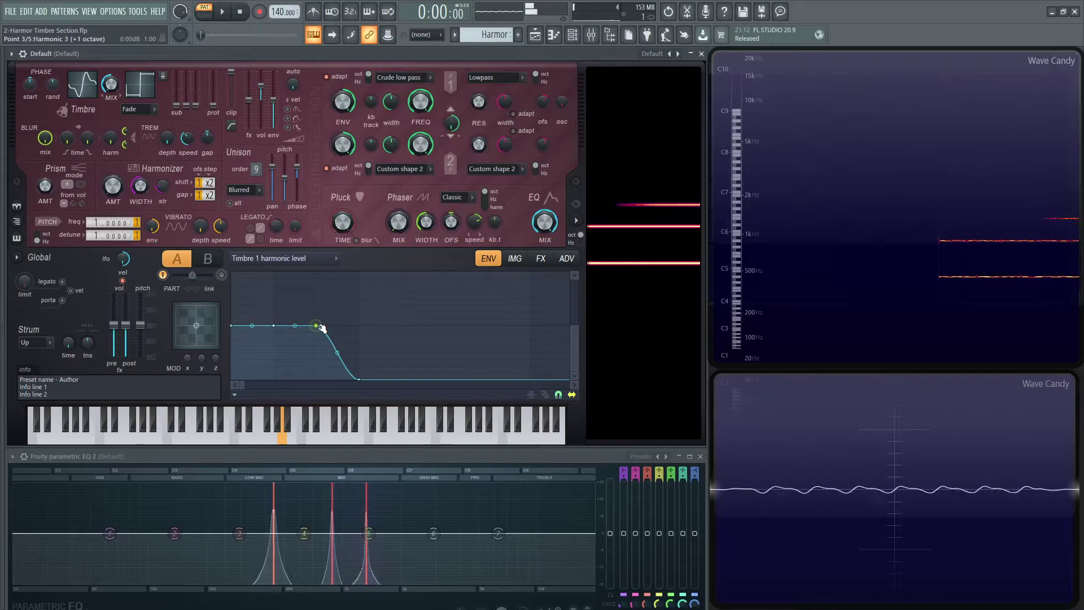
pyautogui.rightClick(401, 380)
pyautogui.moveTo(358, 379); pyautogui.dragTo(360, 325)
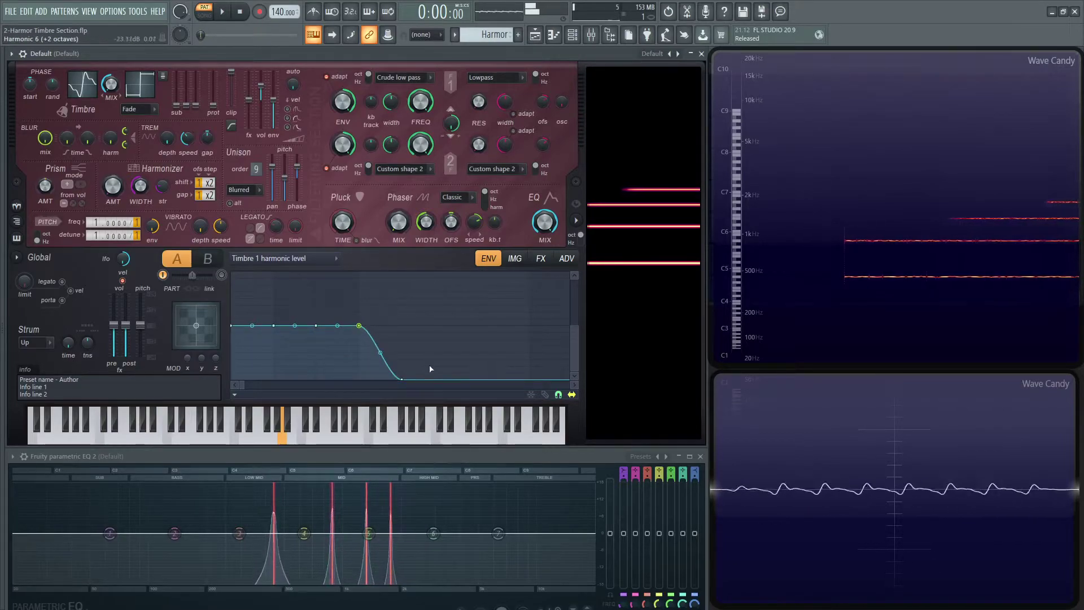
pyautogui.rightClick(444, 379)
pyautogui.moveTo(401, 378); pyautogui.dragTo(404, 327)
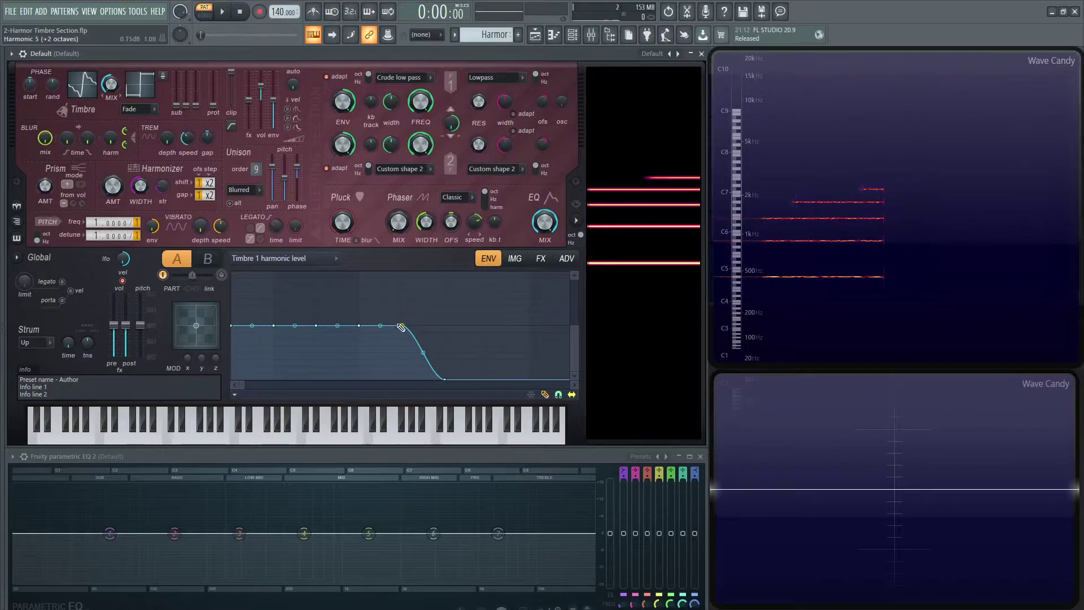
# Step: Erase the added level points on harmonics 3 to 5 and restore the Default preset
pyautogui.moveTo(401, 325); pyautogui.dragTo(280, 335)
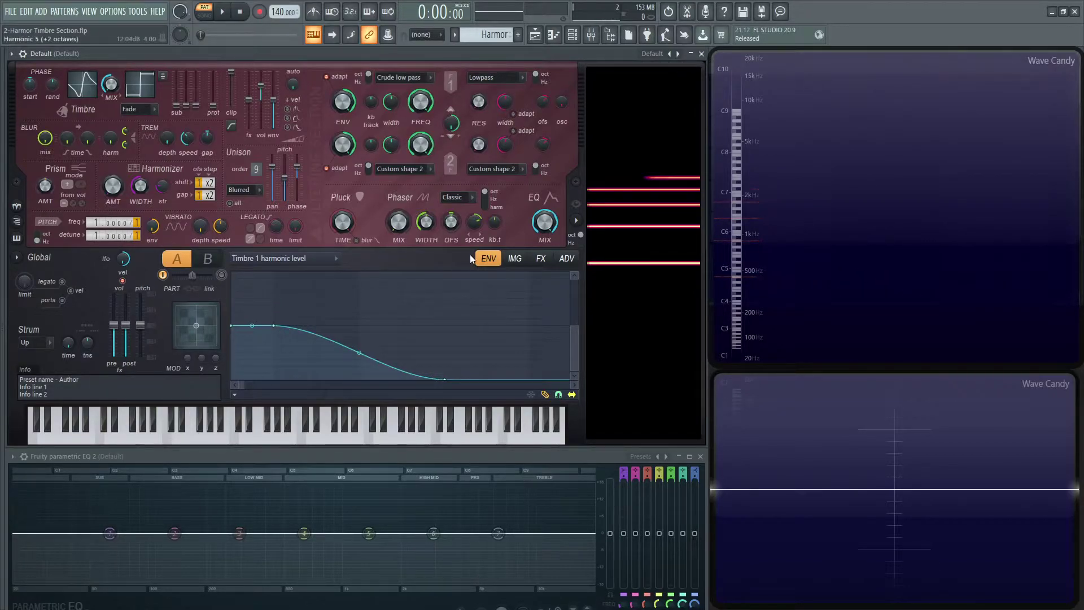
pyautogui.click(656, 56)
pyautogui.click(686, 221)
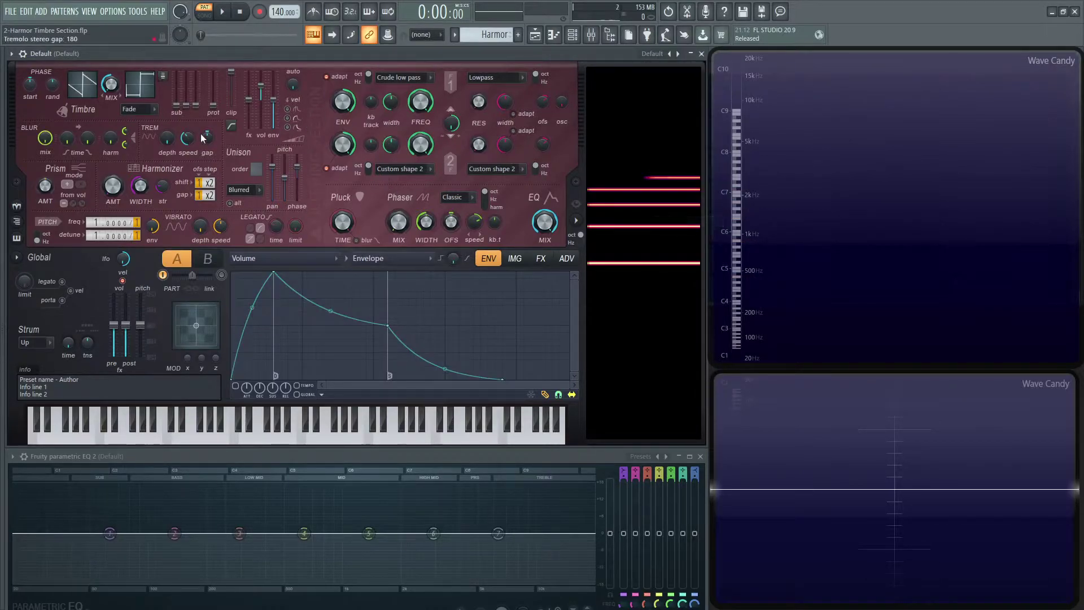
pyautogui.click(164, 76)
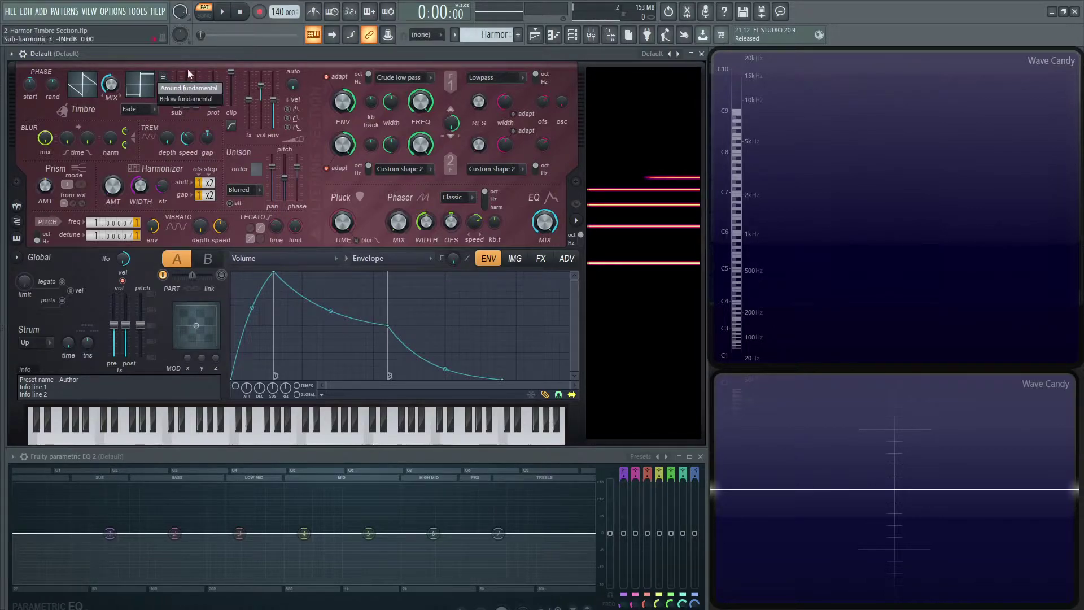
pyautogui.click(188, 61)
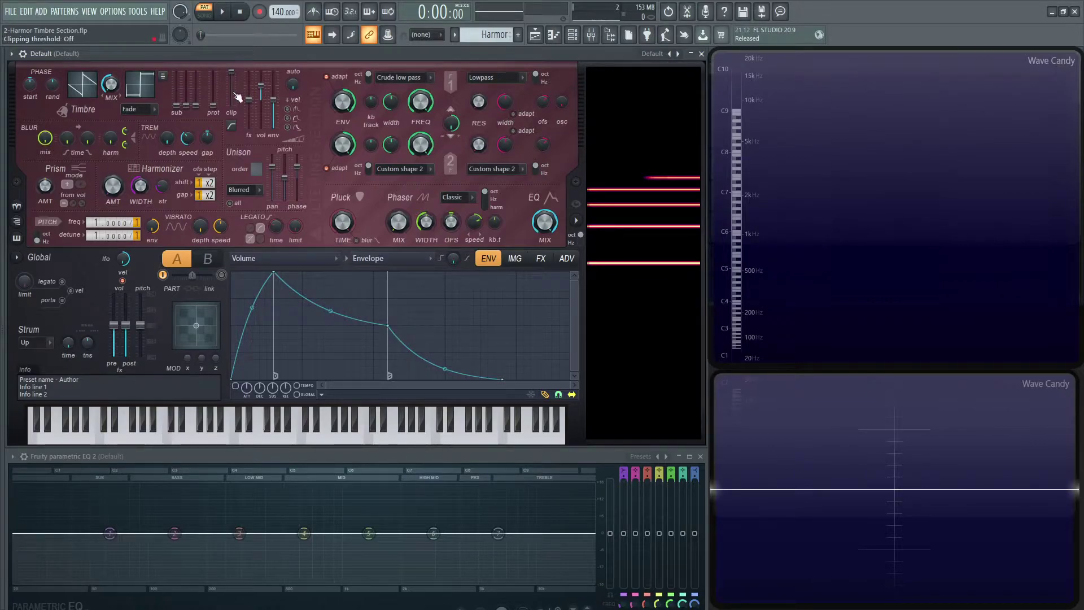
# Step: Lower the filter 1 frequency to 39% while playing a low note to check the darker sound
pyautogui.press('z')
pyautogui.moveTo(420, 102); pyautogui.dragTo(420, 136)
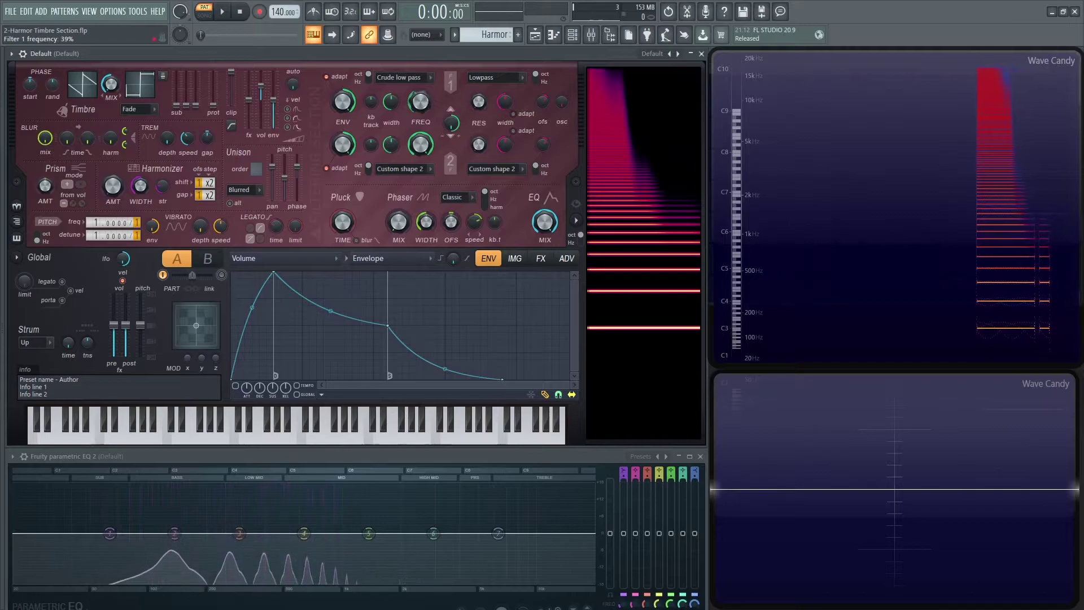
pyautogui.press('z')
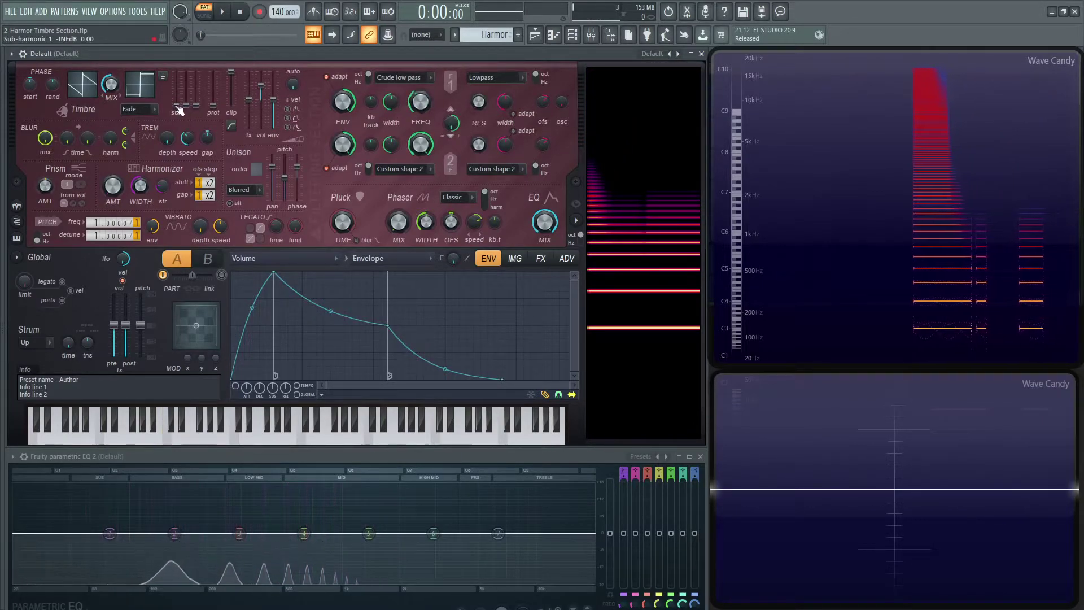
# Step: Raise sub-harmonic 1 to its maximum level while sustaining a low note
pyautogui.press('z')
pyautogui.moveTo(177, 106); pyautogui.dragTo(179, 73)
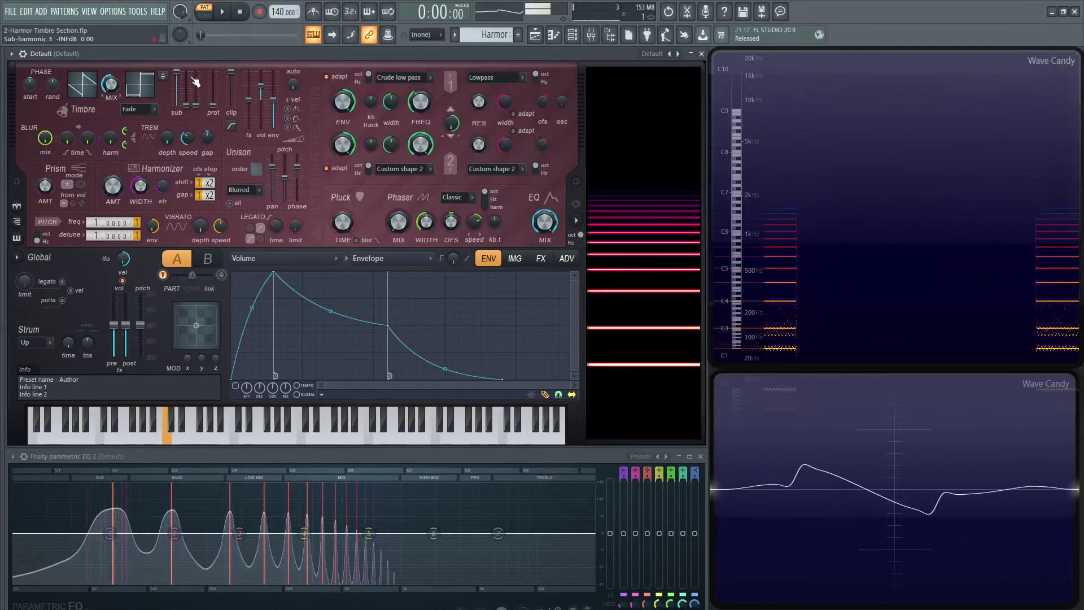
# Step: Lower sub-harmonic 1 to zero and raise the second and third sub-harmonics in turn while holding a low note
pyautogui.moveTo(176, 72); pyautogui.dragTo(176, 81)
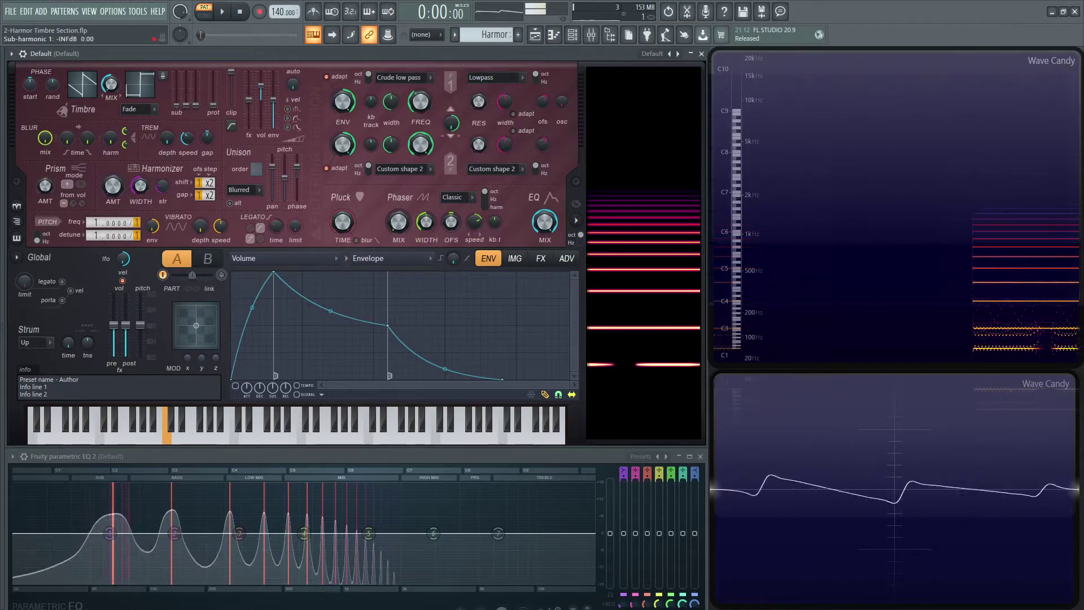
pyautogui.moveTo(187, 105); pyautogui.dragTo(187, 74)
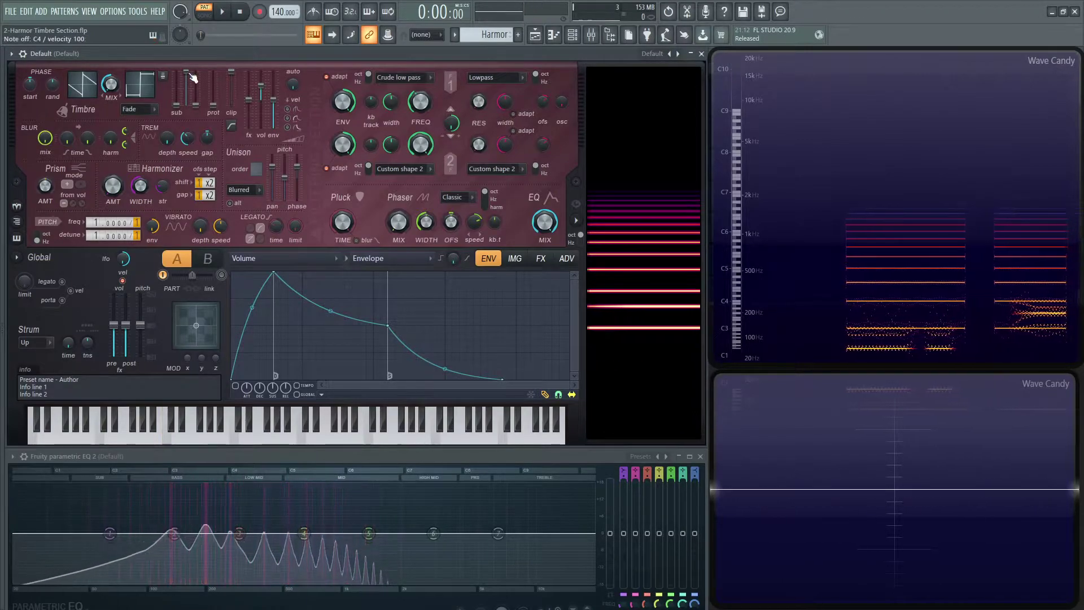
pyautogui.press('z')
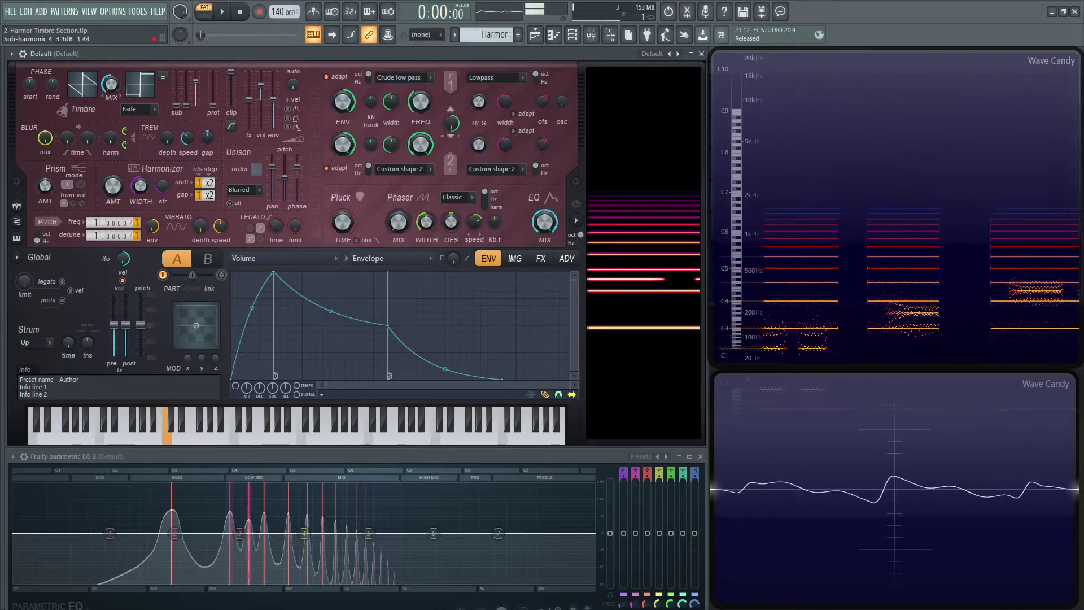
pyautogui.press('z')
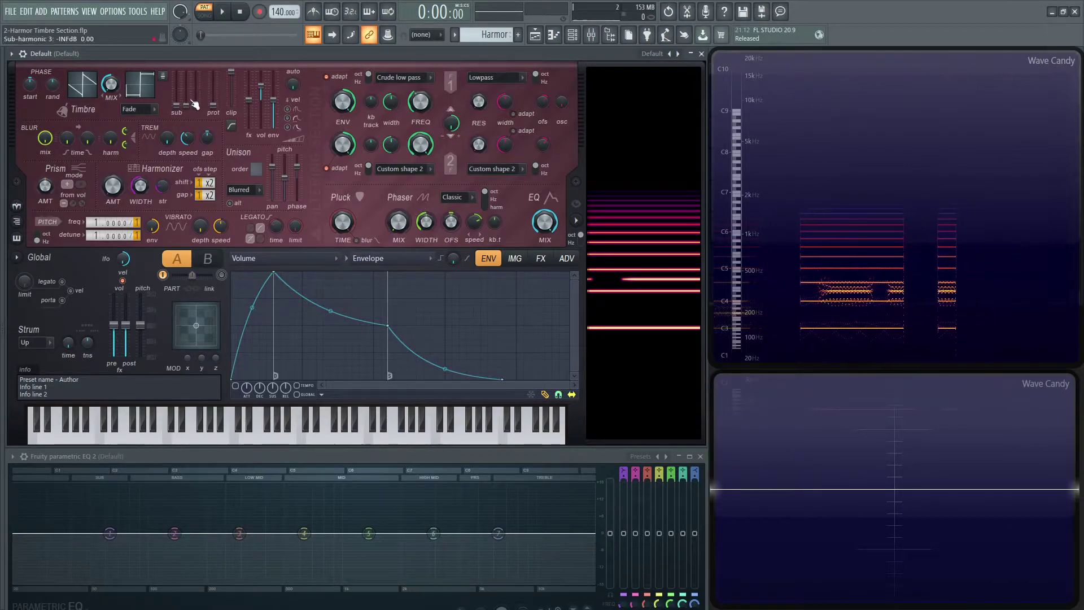
# Step: Raise sub-harmonic 1 to about 3.3 dB while sustaining a low note and pull it back down to zero
pyautogui.press('z')
pyautogui.moveTo(176, 105); pyautogui.dragTo(176, 84)
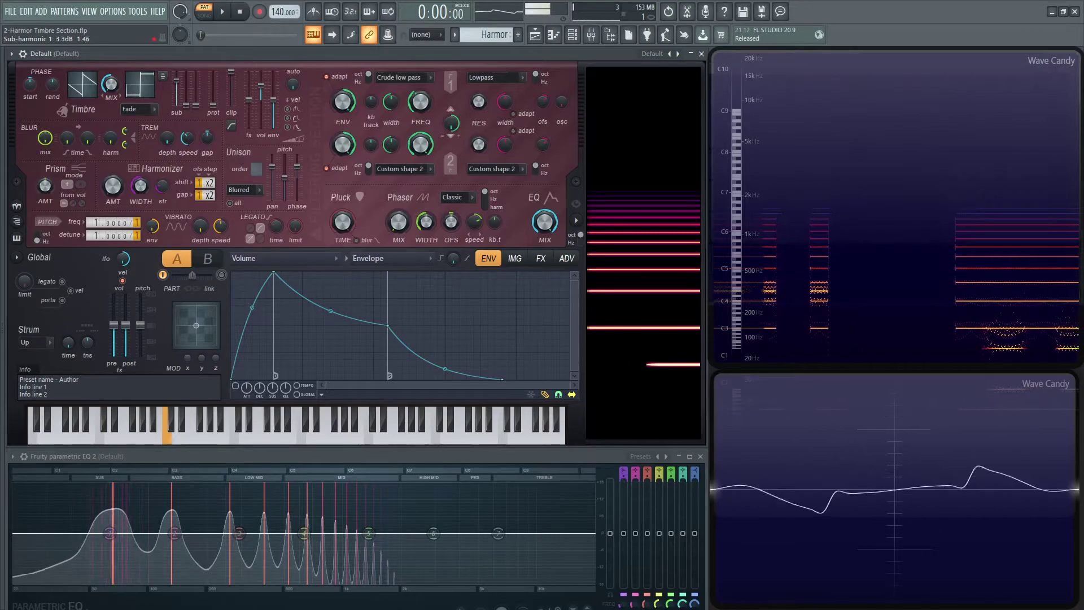
pyautogui.moveTo(176, 83); pyautogui.dragTo(196, 105)
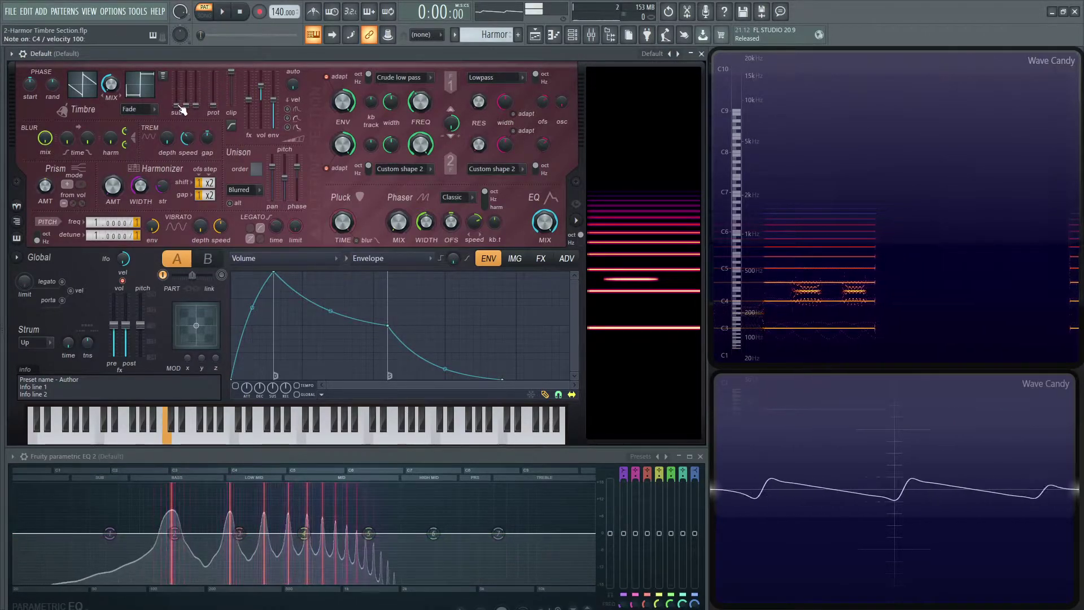
# Step: Try the three sub-harmonics in turn in the Below fundamental configuration, and return the configuration to Around fundamental
pyautogui.moveTo(176, 105); pyautogui.dragTo(176, 71)
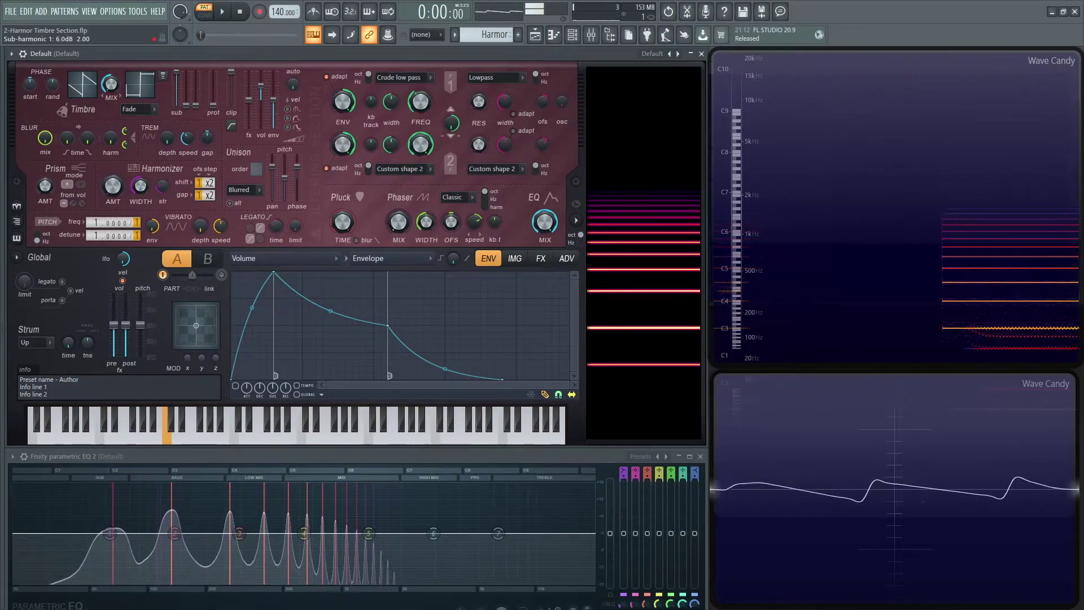
pyautogui.moveTo(176, 72); pyautogui.dragTo(188, 105)
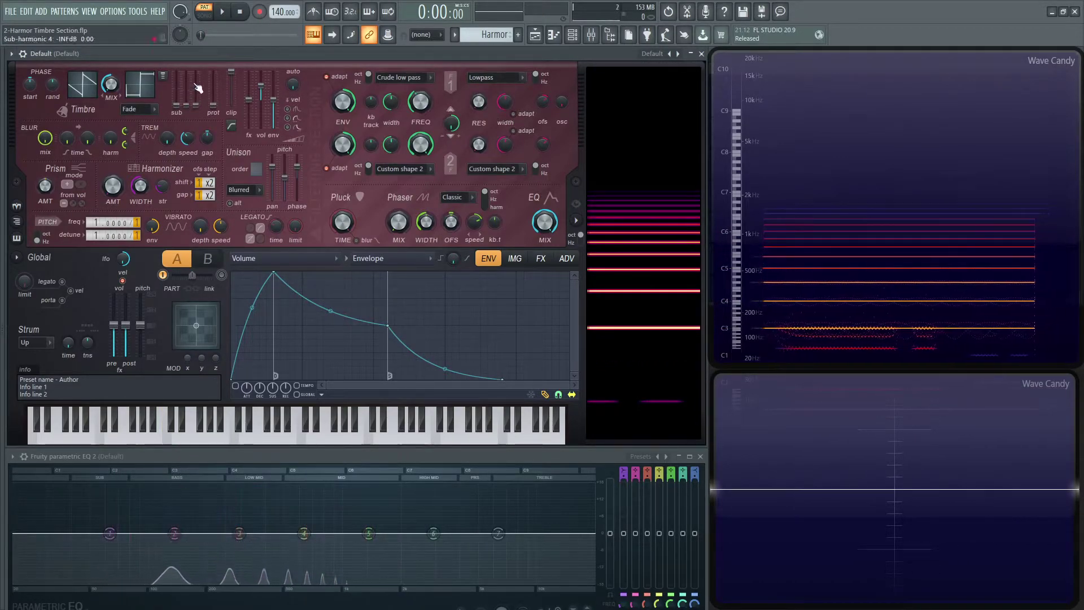
pyautogui.moveTo(186, 105)
pyautogui.mouseDown()
pyautogui.moveTo(186, 76)
pyautogui.moveTo(186, 105)
pyautogui.mouseUp()
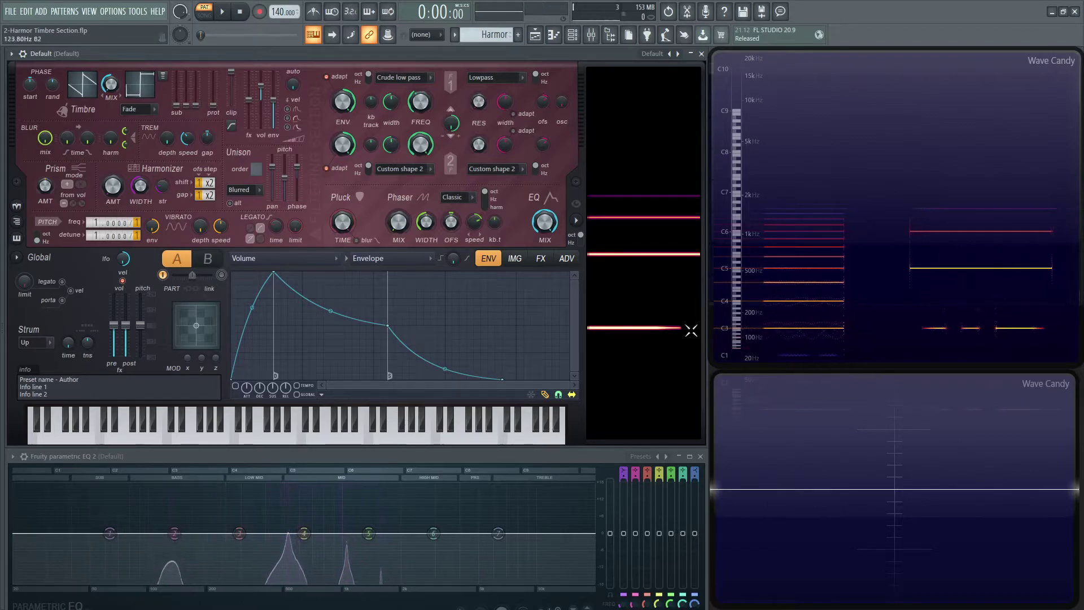
pyautogui.moveTo(197, 107); pyautogui.dragTo(196, 72)
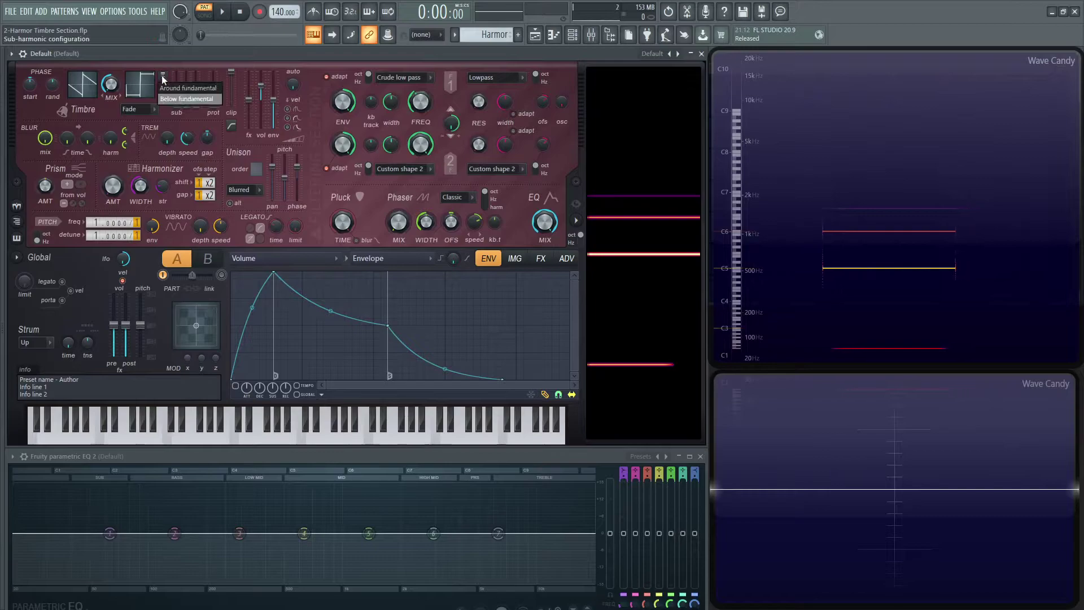
pyautogui.click(190, 88)
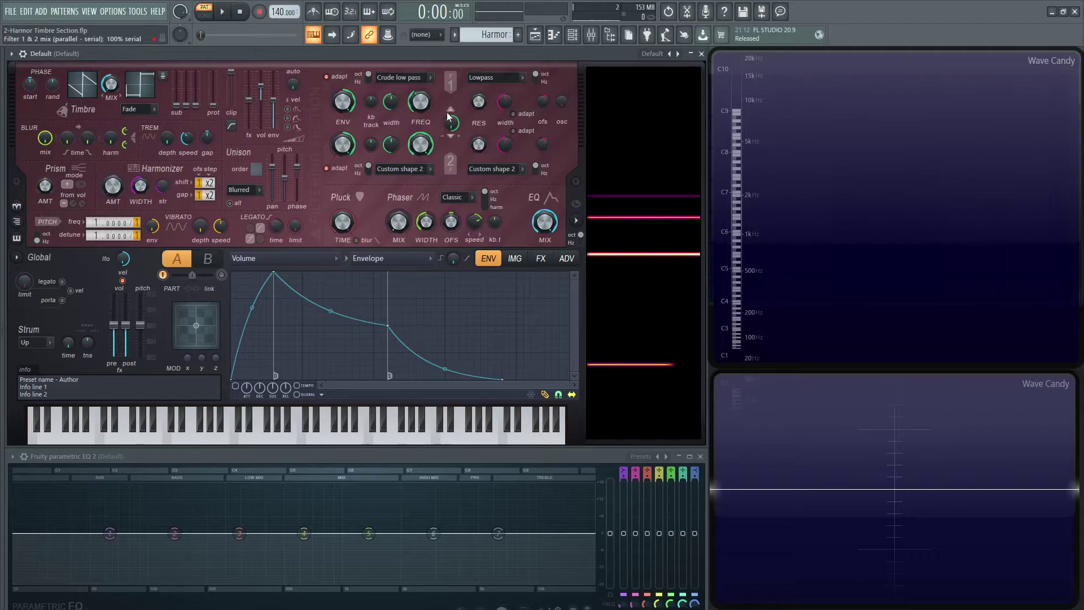
# Step: Raise the filter 1 frequency to its maximum while repeatedly playing a short low note
pyautogui.press('z')
pyautogui.moveTo(426, 108); pyautogui.dragTo(426, 68)
pyautogui.press('z')
pyautogui.press('z')
pyautogui.press('z')
pyautogui.press('z')
pyautogui.press('z')
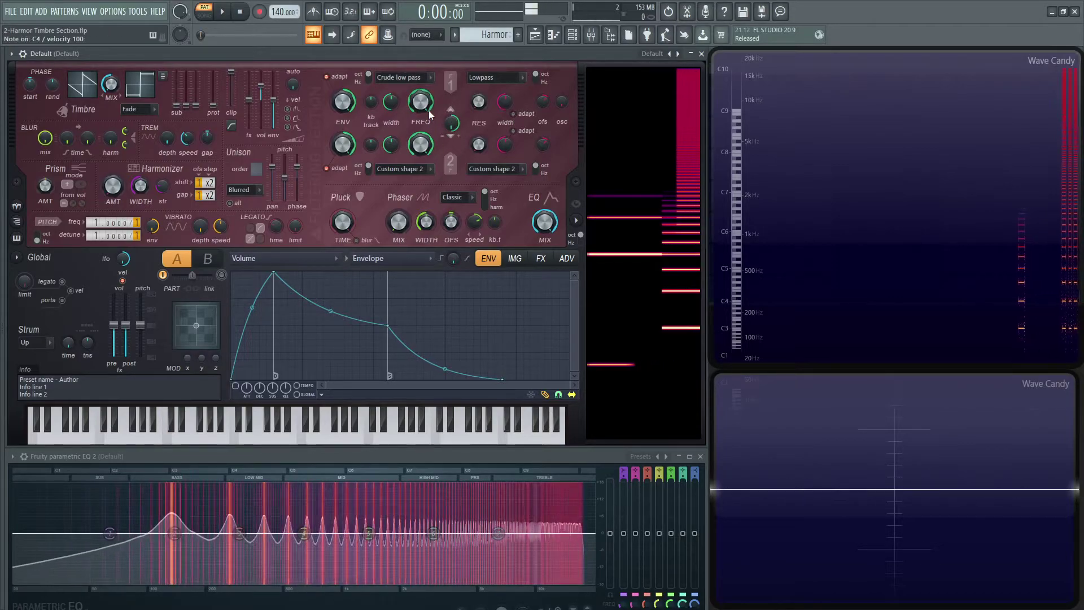
# Step: Raise sub-harmonic 1 to its maximum level and play short low notes with filter 1 fully open
pyautogui.moveTo(176, 105); pyautogui.dragTo(177, 72)
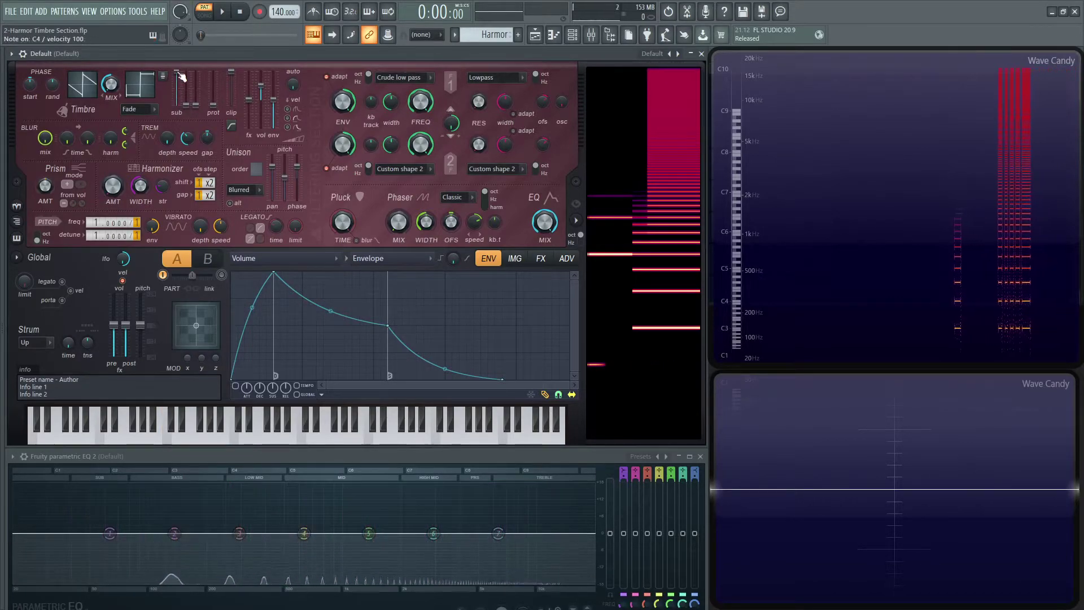
pyautogui.press('z')
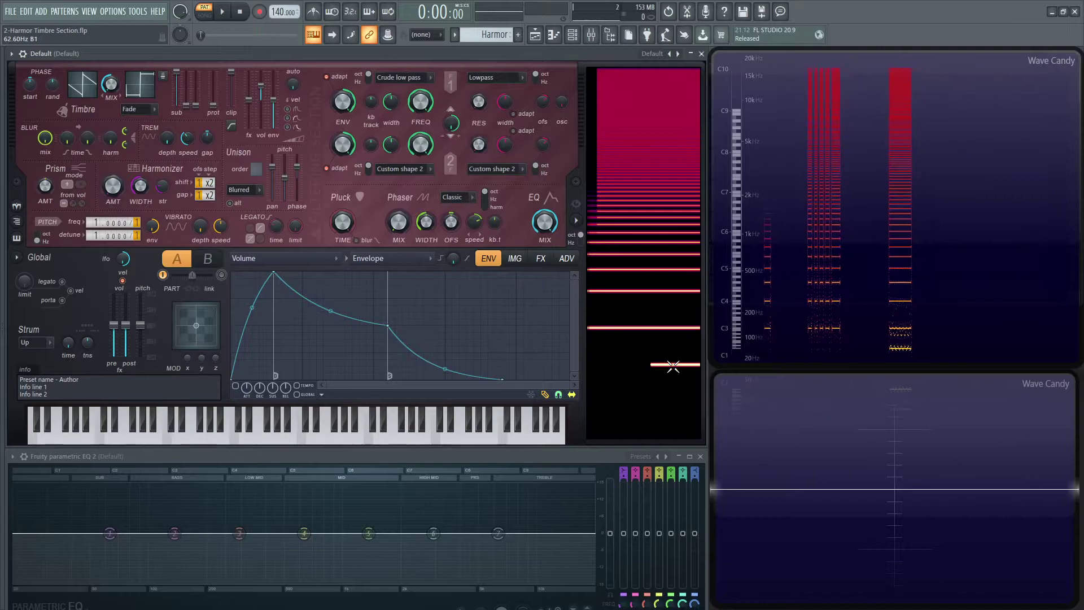
pyautogui.press('z')
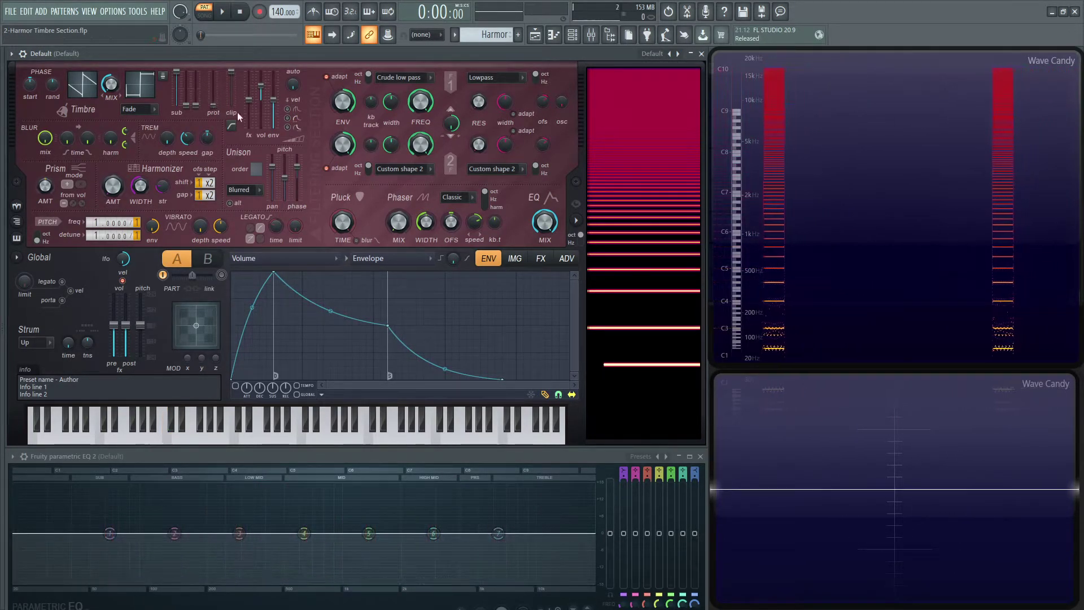
# Step: Sweep the filter 1 frequency down from its maximum while playing low and high notes with sub-harmonic 1 raised
pyautogui.press('z')
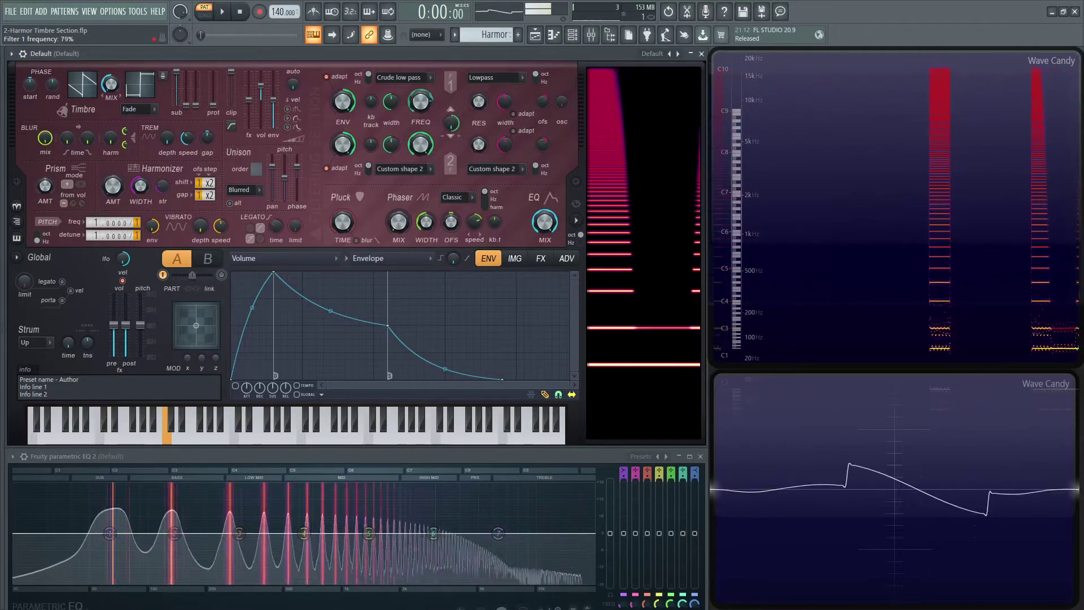
pyautogui.press('u')
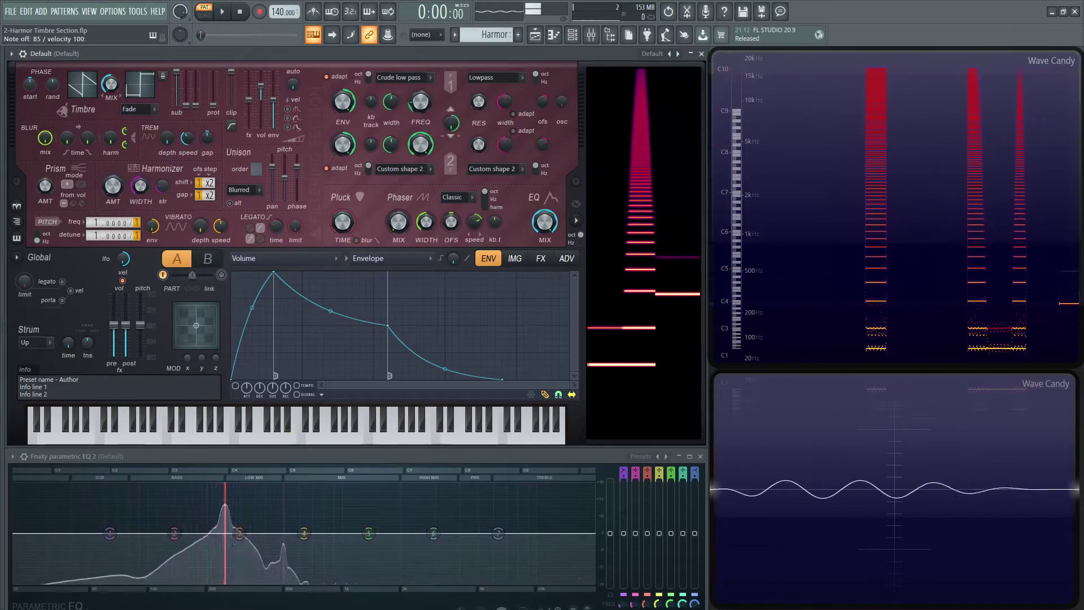
pyautogui.press('r')
pyautogui.press('r')
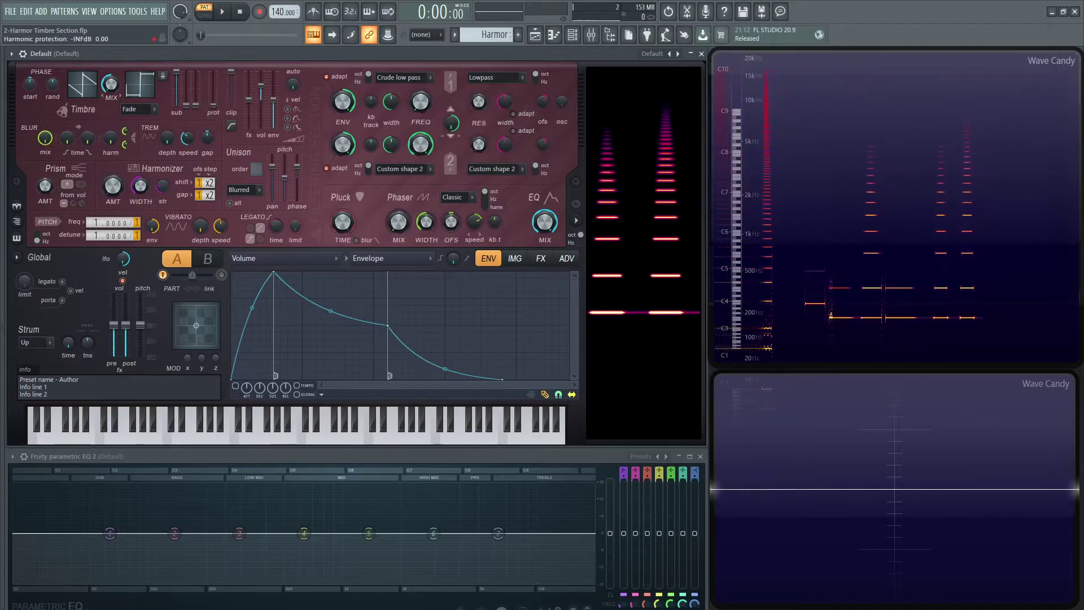
# Step: Try harmonic protection at 0.0 dB while playing notes and sweeping the filter 1 frequency up from 0%
pyautogui.press('r')
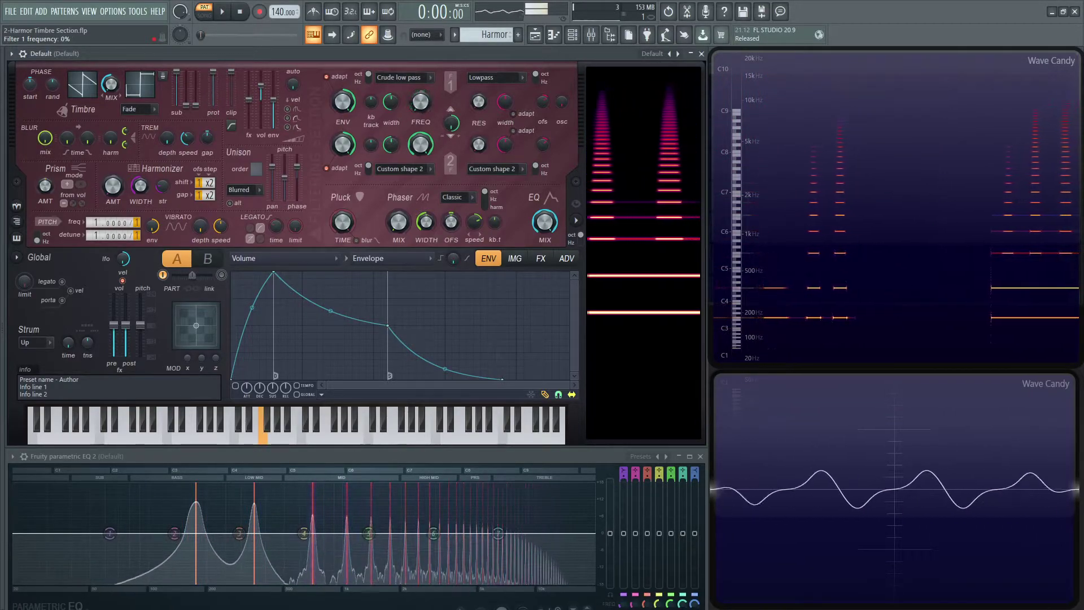
pyautogui.press('r')
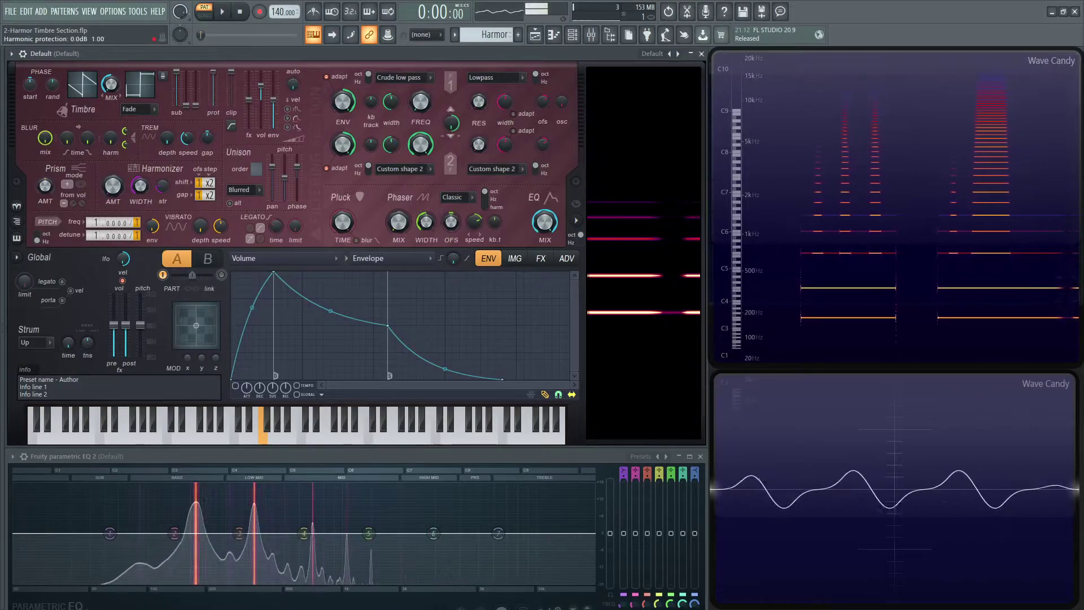
pyautogui.moveTo(212, 105); pyautogui.dragTo(212, 72)
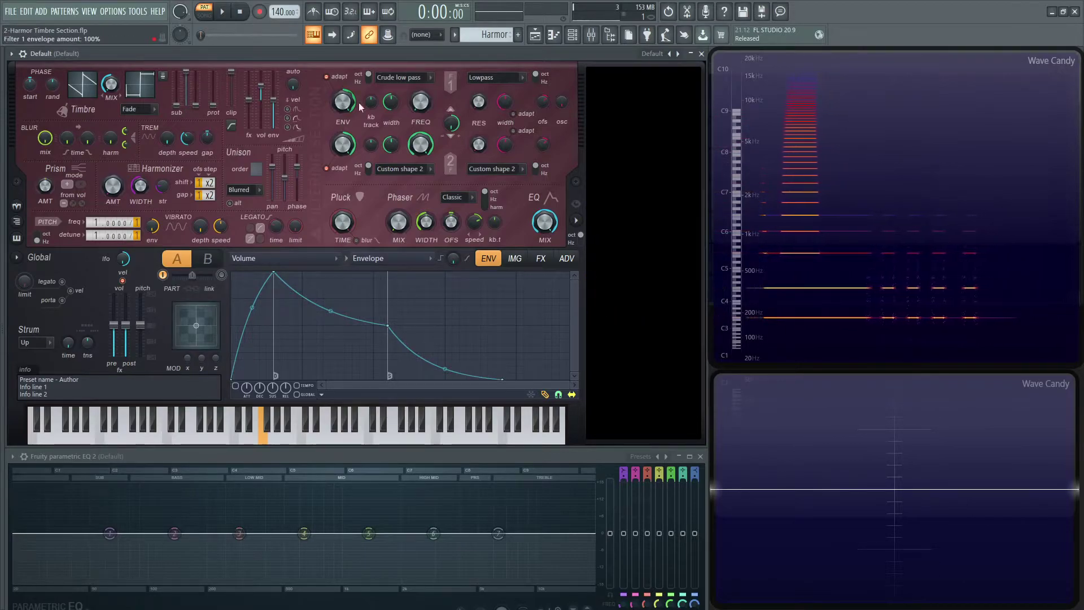
pyautogui.moveTo(420, 101); pyautogui.dragTo(420, 61)
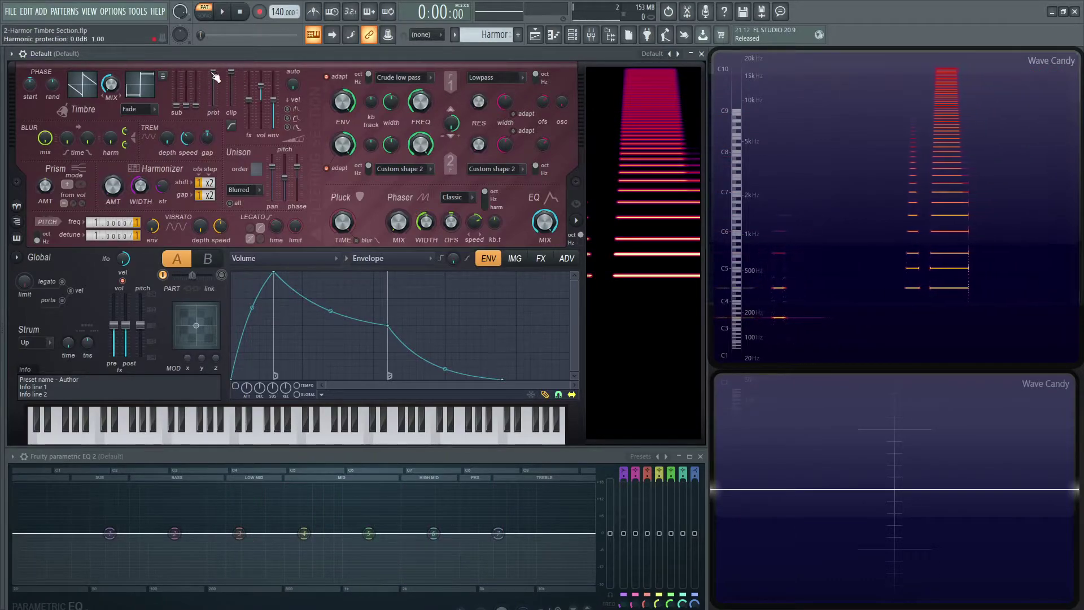
pyautogui.moveTo(420, 102); pyautogui.dragTo(420, 74)
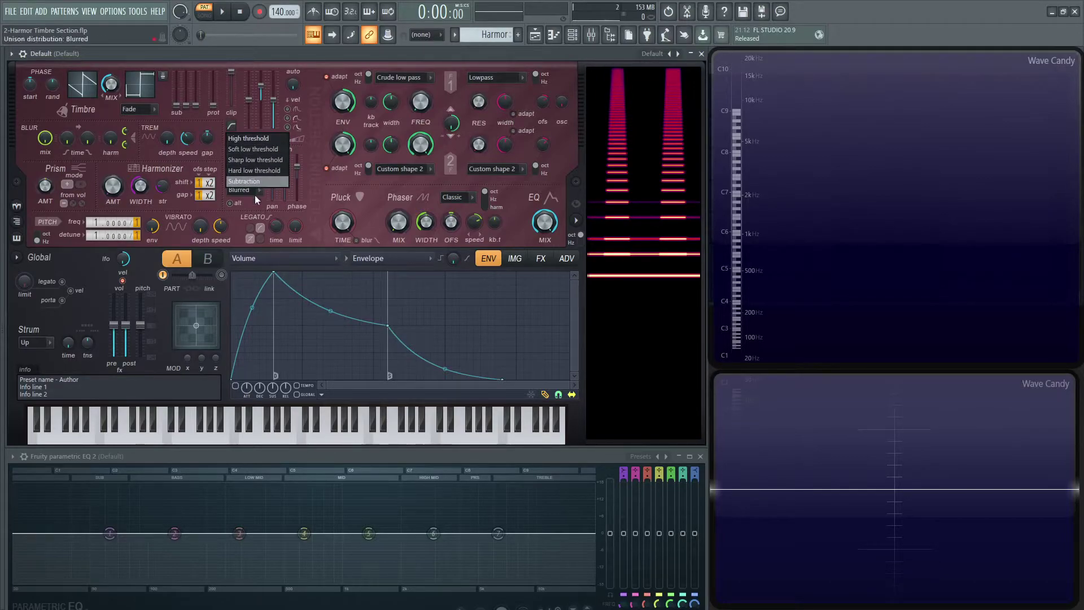
# Step: Choose the High threshold clipping mode and sweep the clipping threshold while playing a low note with filter 1 fully open
pyautogui.click(263, 141)
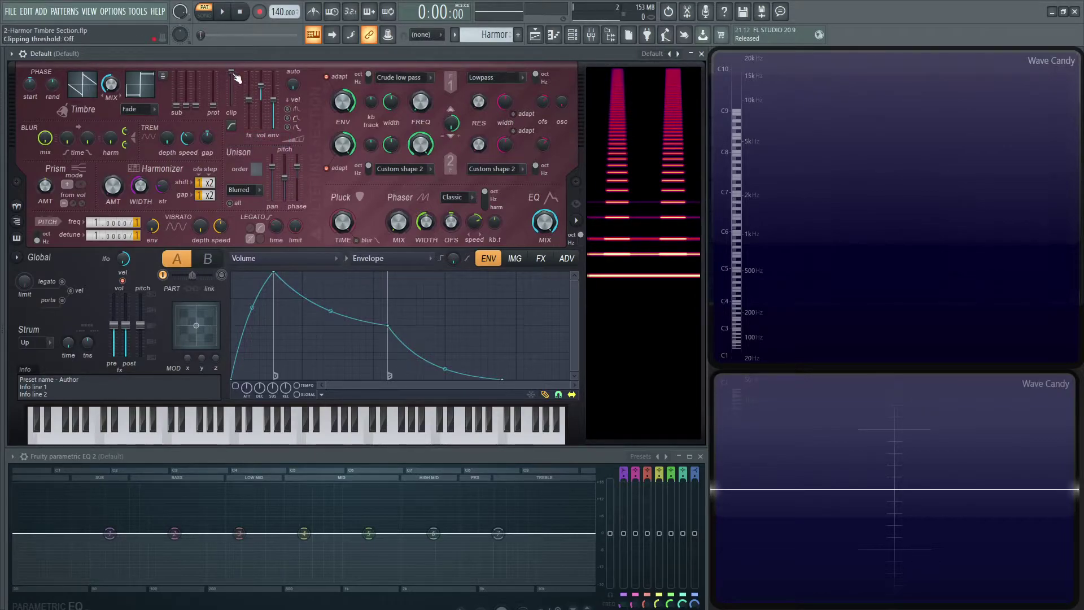
pyautogui.press('z')
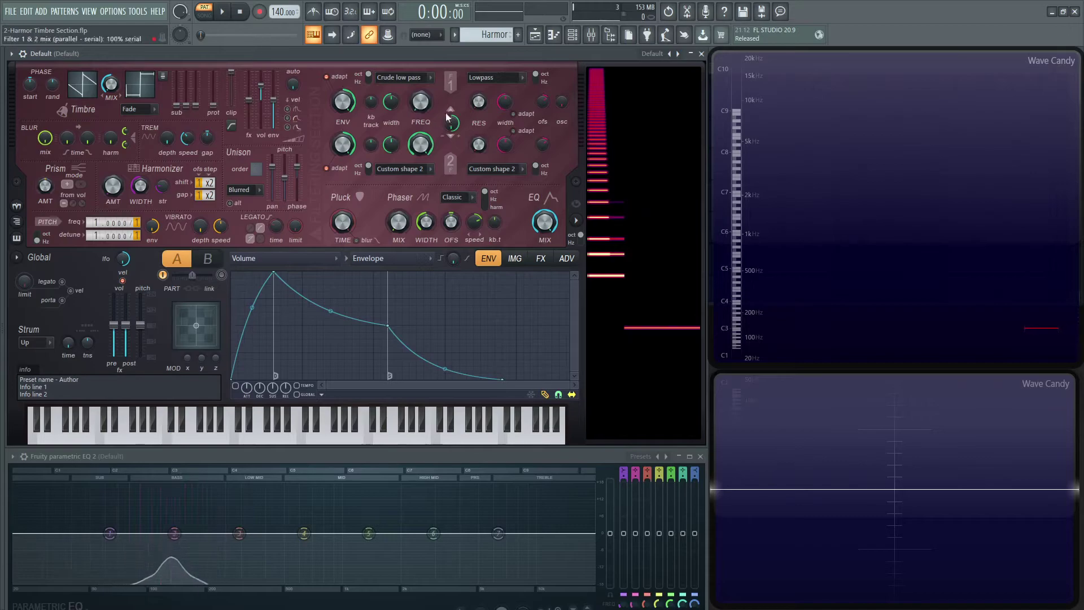
pyautogui.press('z')
pyautogui.moveTo(231, 73)
pyautogui.mouseDown()
pyautogui.moveTo(231, 105)
pyautogui.moveTo(231, 73)
pyautogui.mouseUp()
pyautogui.press('z')
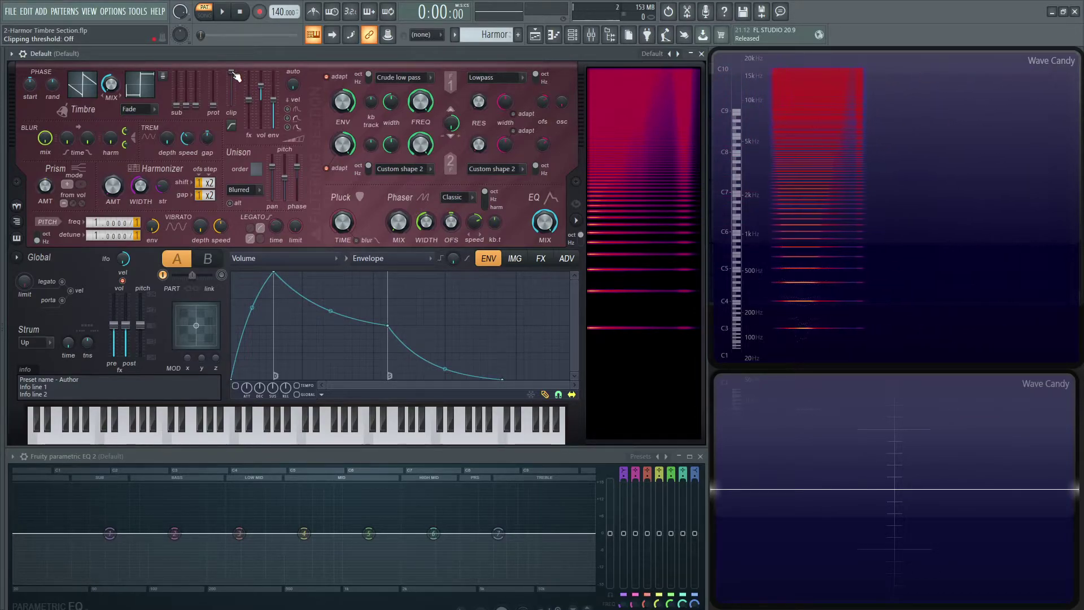
# Step: Set the clipping mode to Soft low threshold and move the clipping threshold between Off and 12.0 dB while playing low notes
pyautogui.click(231, 125)
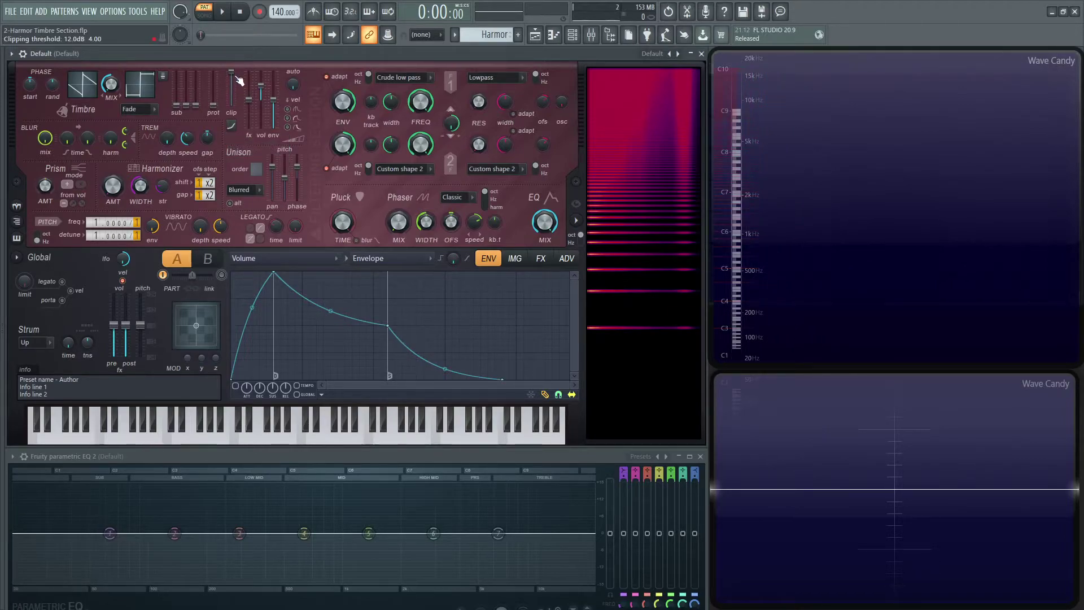
pyautogui.press('z')
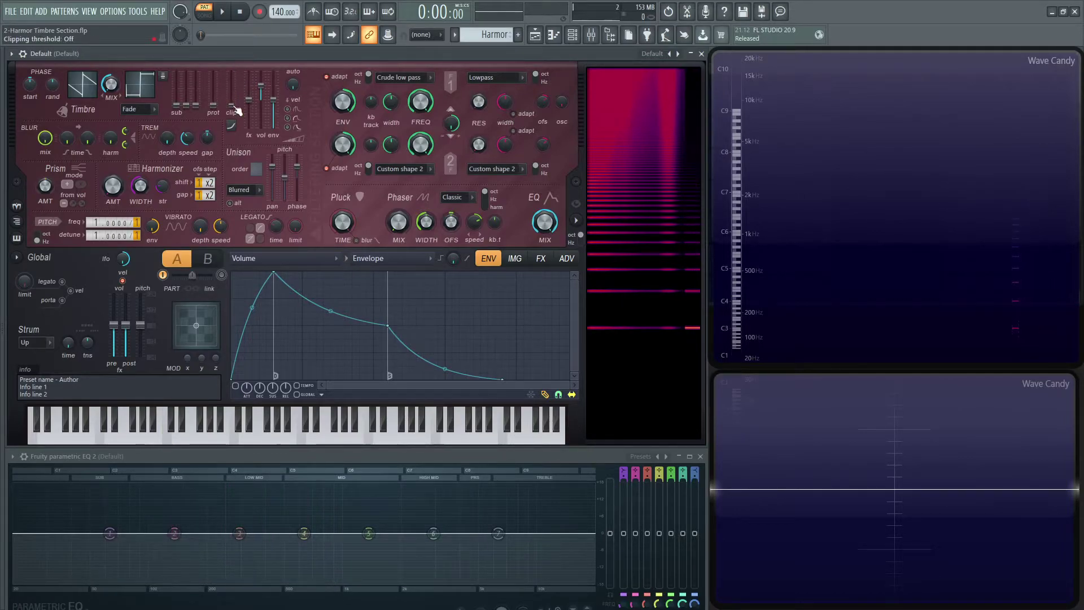
pyautogui.press('z')
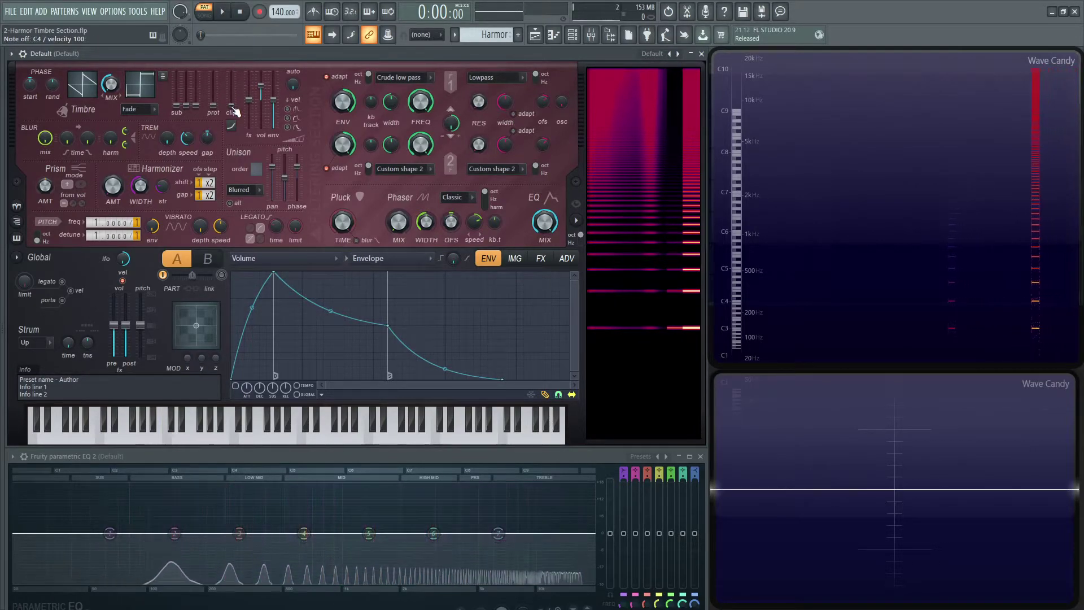
pyautogui.press('z')
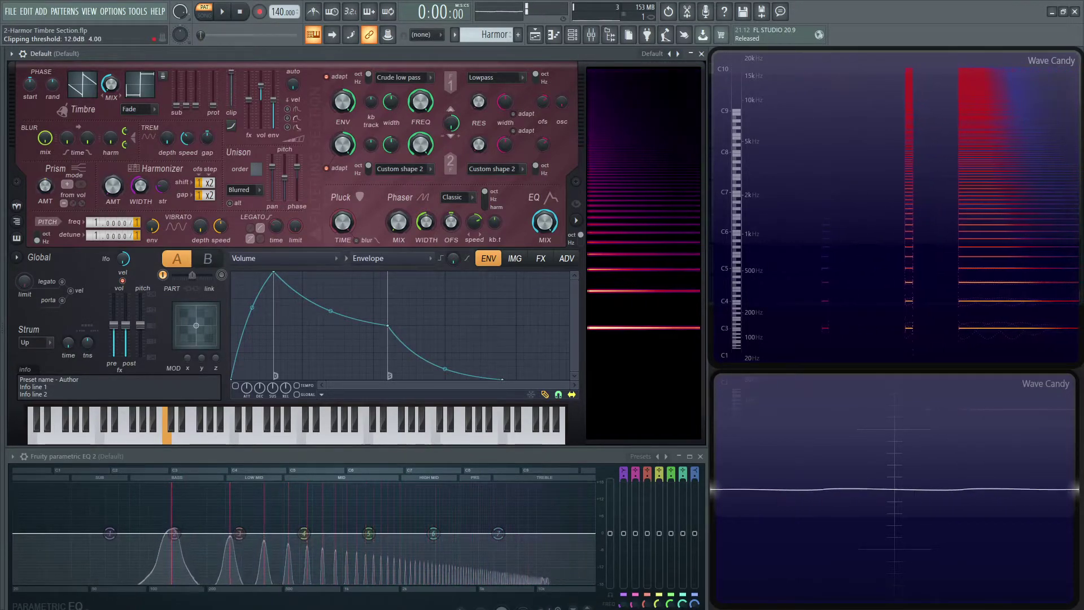
pyautogui.press('z')
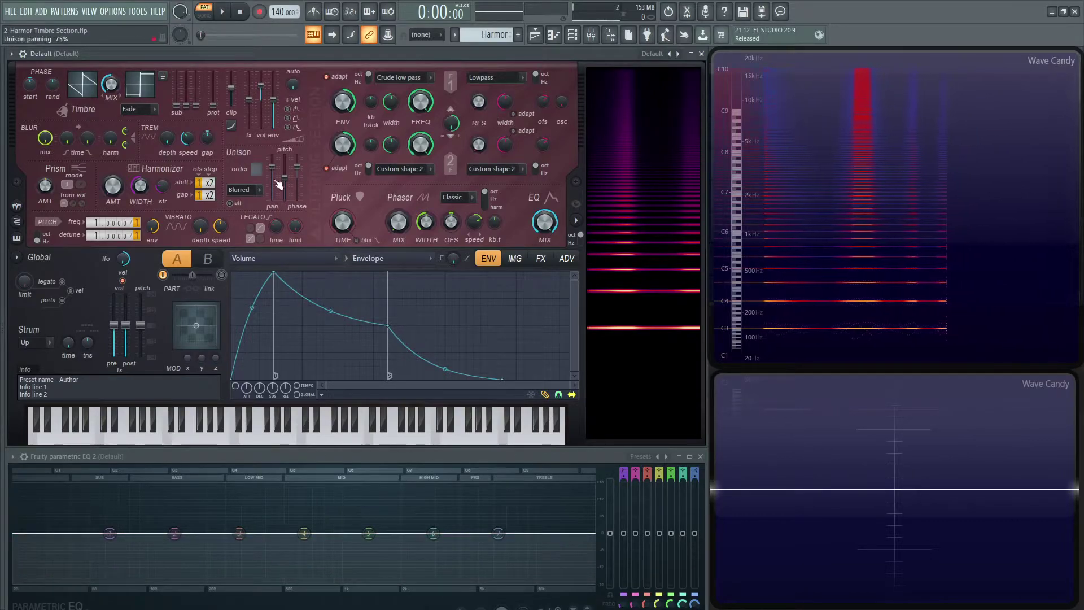
pyautogui.press('z')
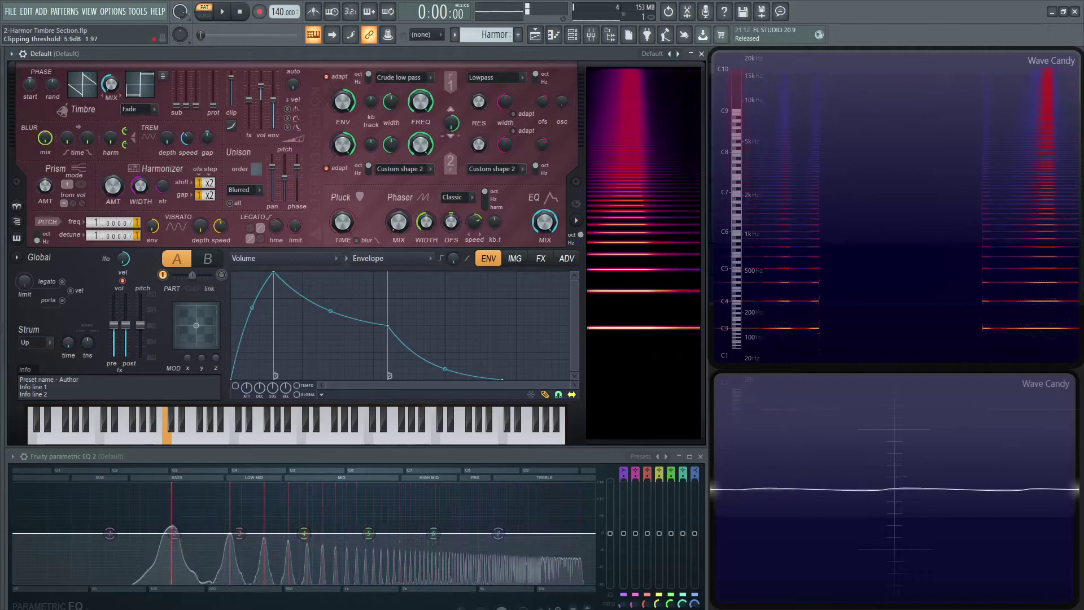
pyautogui.moveTo(231, 105)
pyautogui.mouseDown()
pyautogui.moveTo(231, 82)
pyautogui.moveTo(231, 105)
pyautogui.mouseUp()
# Step: Set the clipping mode to Sharp low threshold and raise the clipping threshold while playing a low note
pyautogui.click(232, 125)
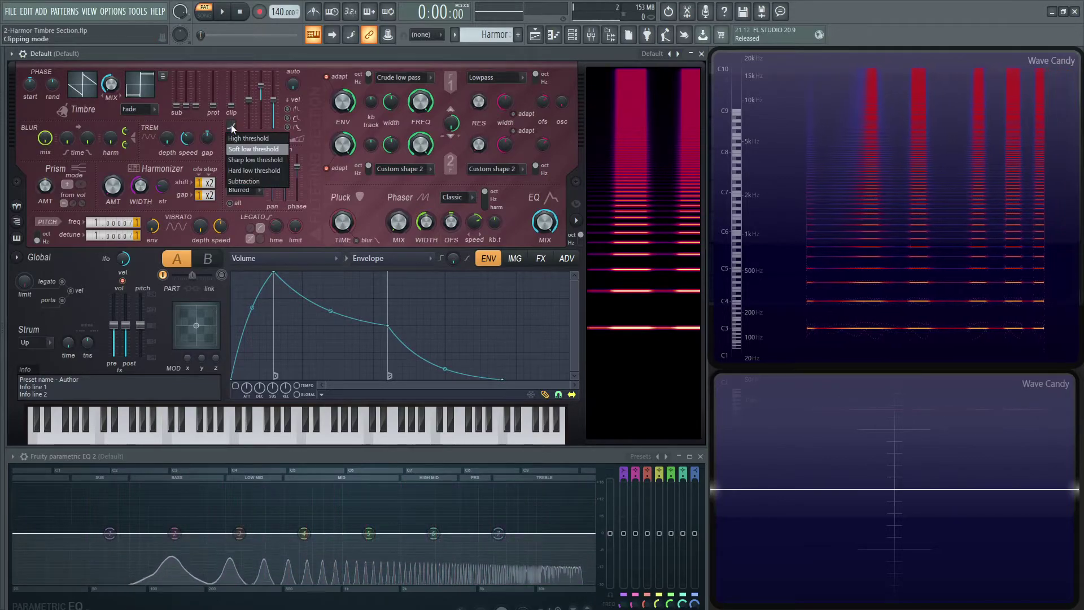
pyautogui.click(252, 156)
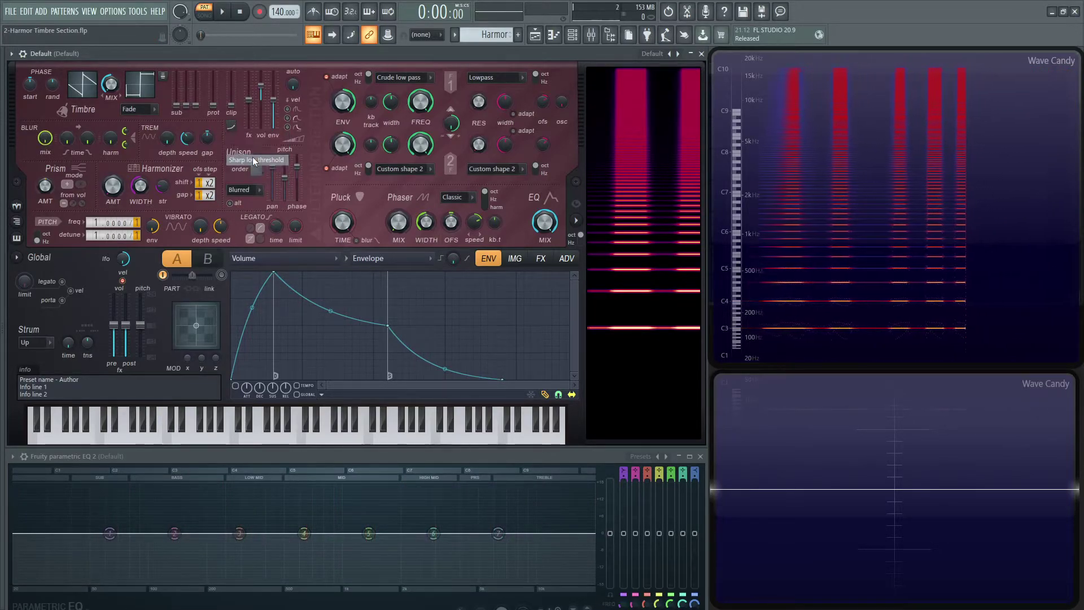
pyautogui.moveTo(231, 105); pyautogui.dragTo(231, 74)
# Step: Set the clipping mode to Hard low threshold and sweep the clipping threshold while playing a low note
pyautogui.click(229, 126)
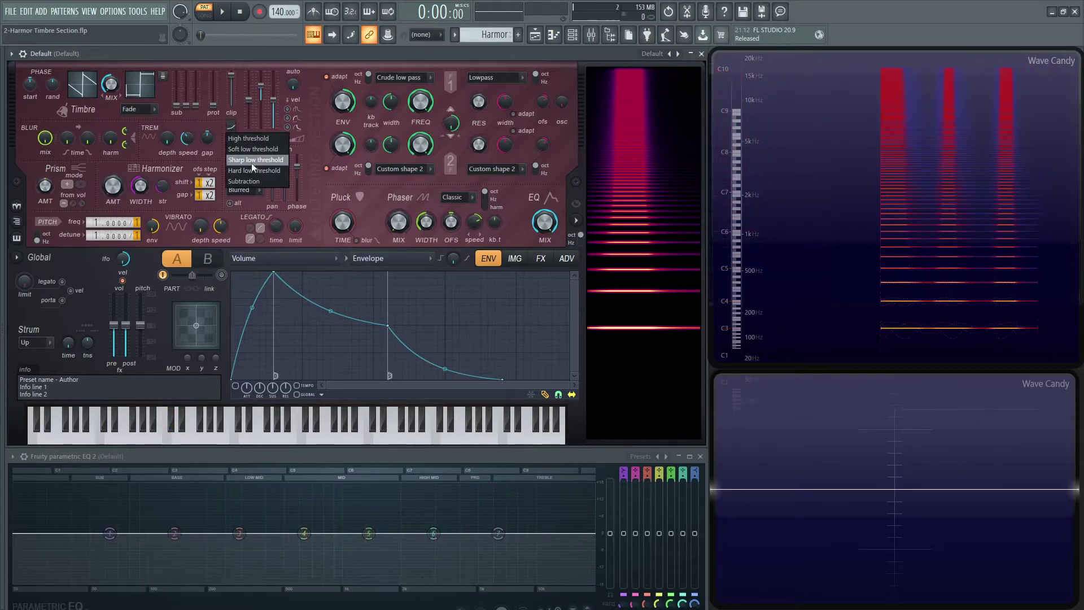
pyautogui.click(277, 170)
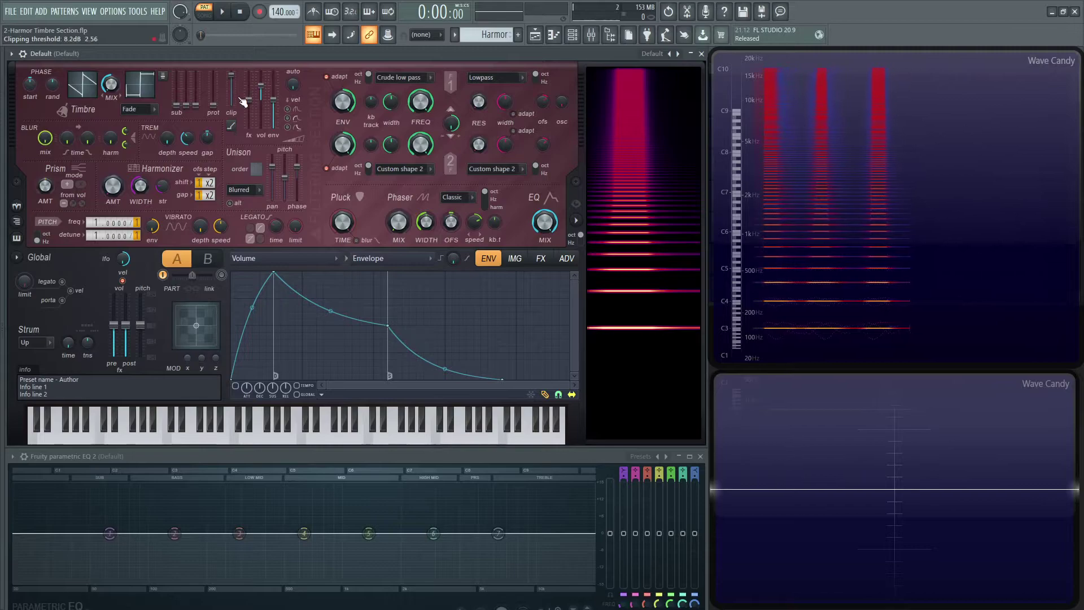
pyautogui.moveTo(234, 77)
pyautogui.mouseDown()
pyautogui.moveTo(234, 90)
pyautogui.moveTo(237, 77)
pyautogui.mouseUp()
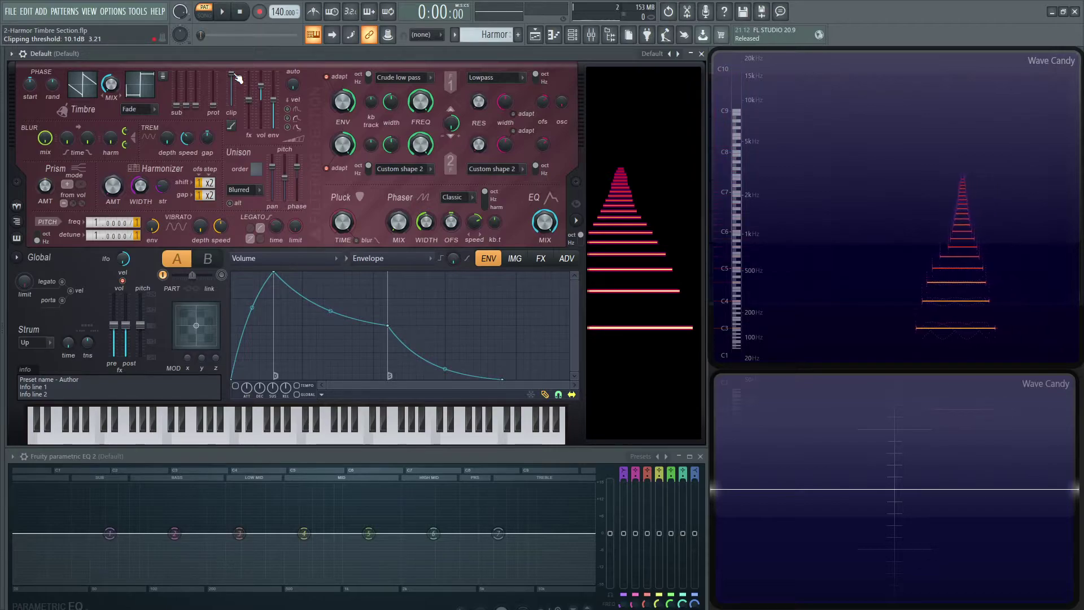
pyautogui.moveTo(233, 85); pyautogui.dragTo(233, 90)
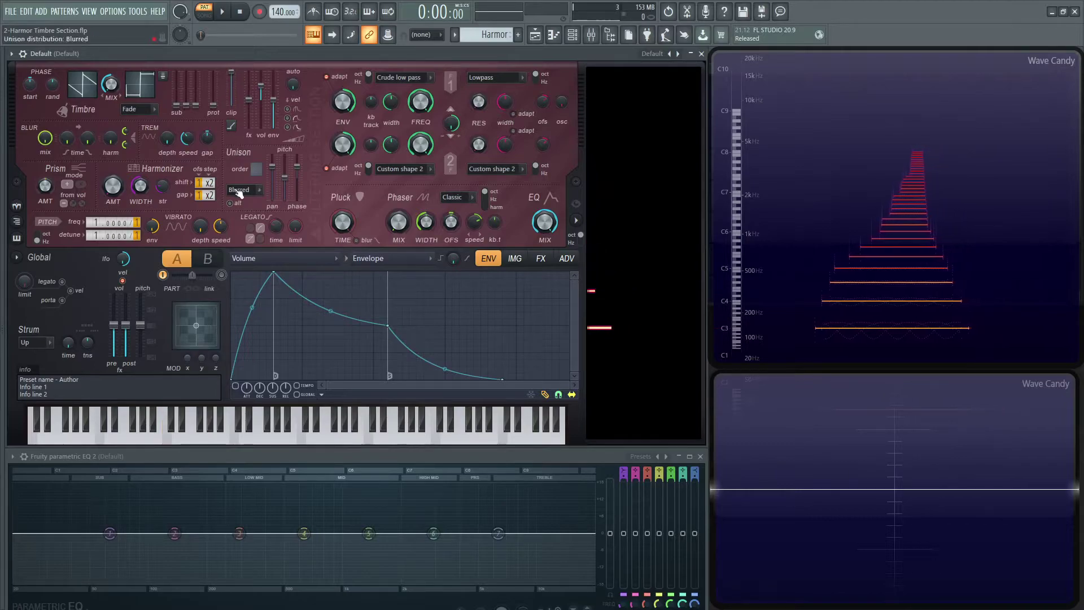
pyautogui.click(234, 123)
pyautogui.click(252, 173)
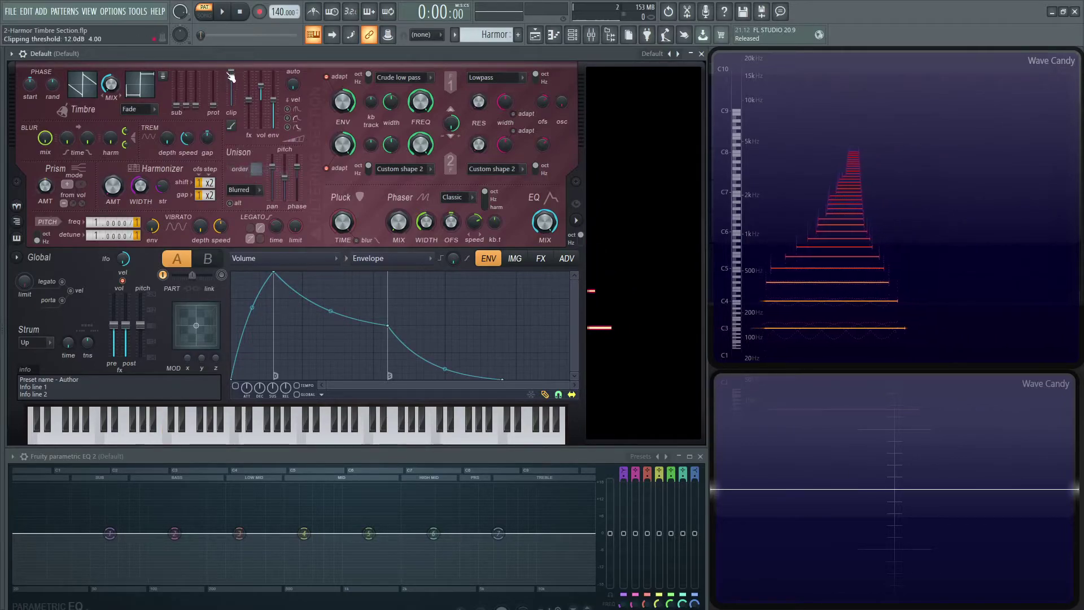
pyautogui.press('z')
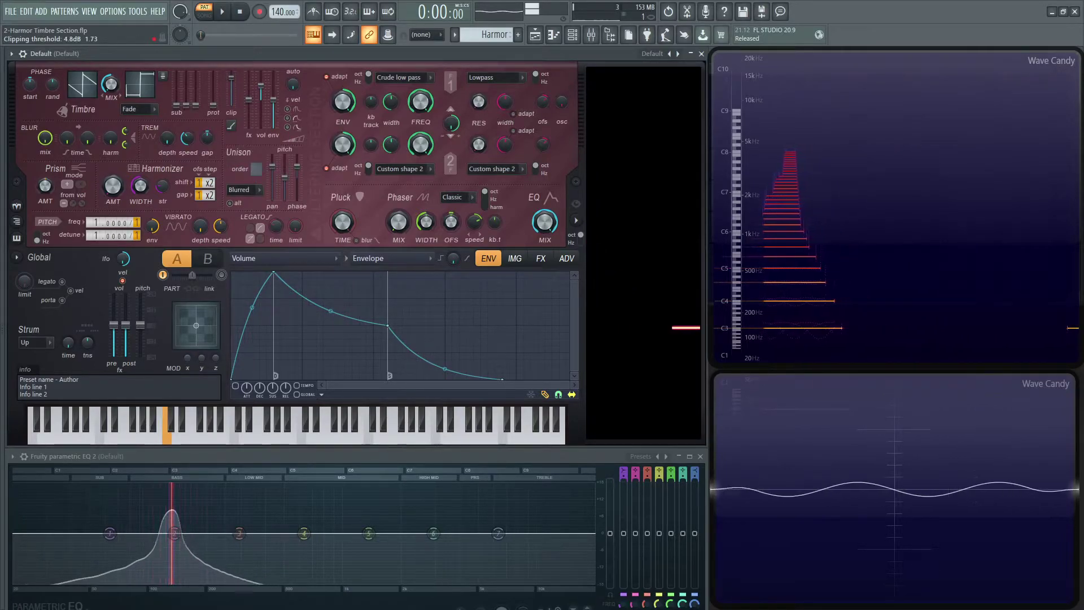
# Step: Play a short melody of higher notes with Hard low threshold clipping, plus low notes with the clipping threshold at 12.0 dB
pyautogui.press('t')
pyautogui.press('r')
pyautogui.press('e')
pyautogui.press('r')
pyautogui.press('y')
pyautogui.press('e')
pyautogui.press('r')
pyautogui.press('t')
pyautogui.press('r')
pyautogui.press('u')
pyautogui.press('r')
pyautogui.press('t')
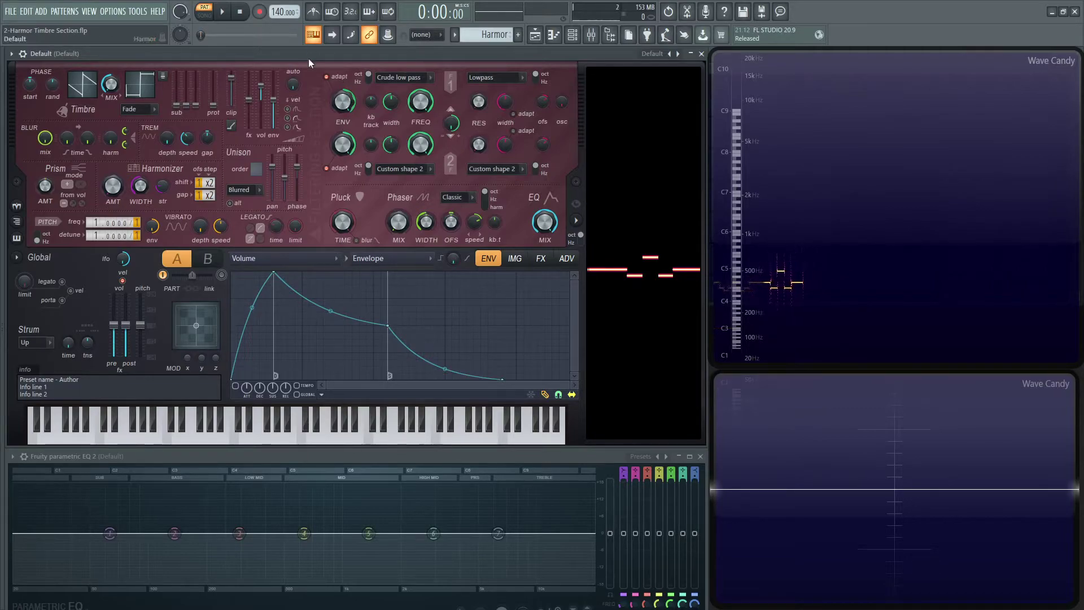
pyautogui.press('v')
pyautogui.press('x')
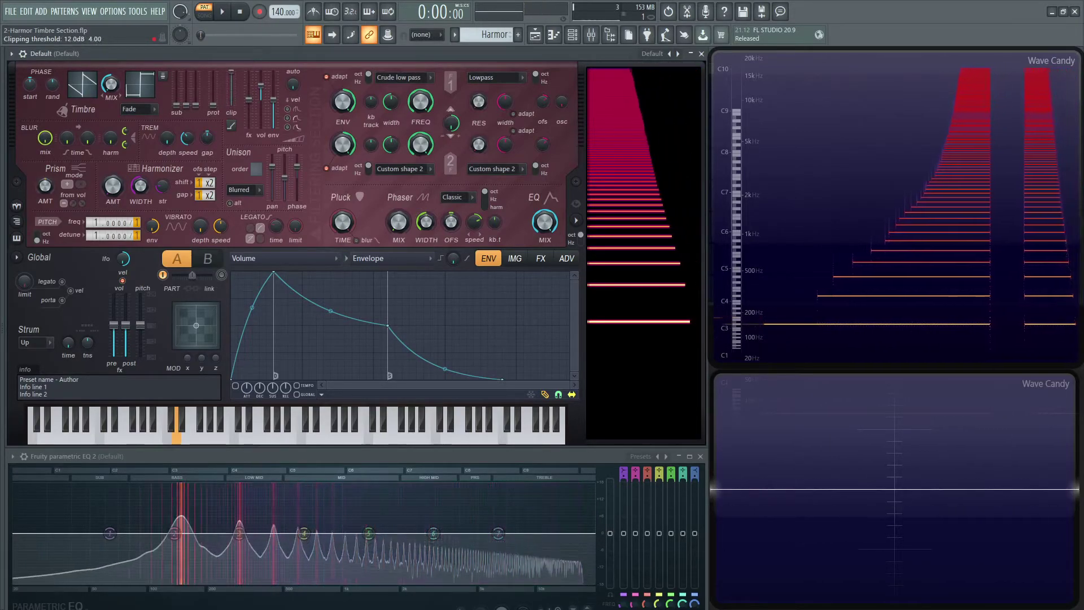
# Step: Try the Subtraction clipping mode while moving the clipping threshold, and return the mode to High threshold
pyautogui.click(228, 123)
pyautogui.click(255, 181)
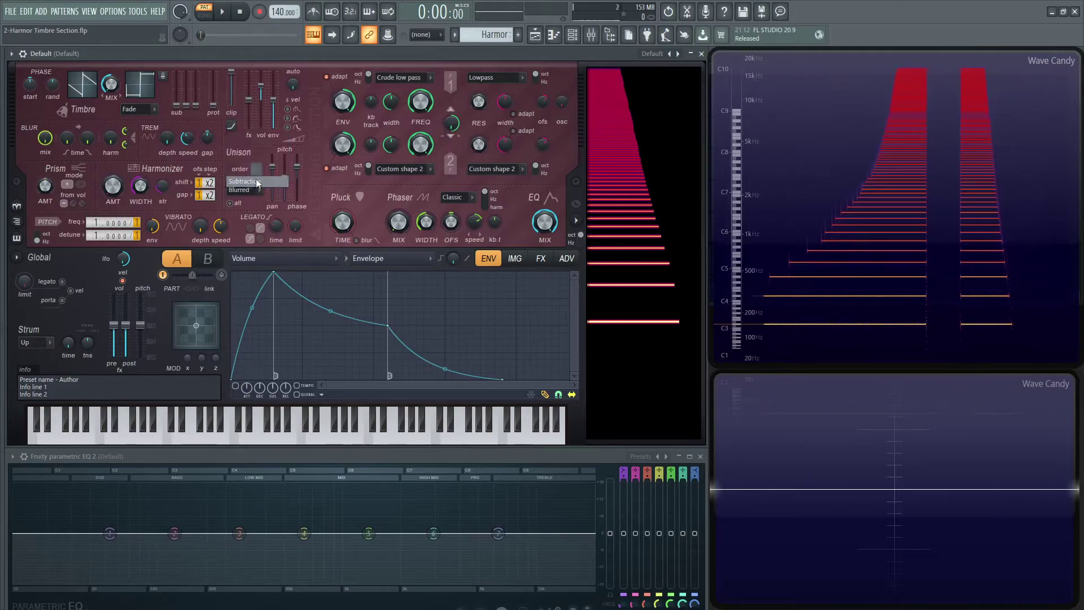
pyautogui.moveTo(232, 82); pyautogui.dragTo(232, 94)
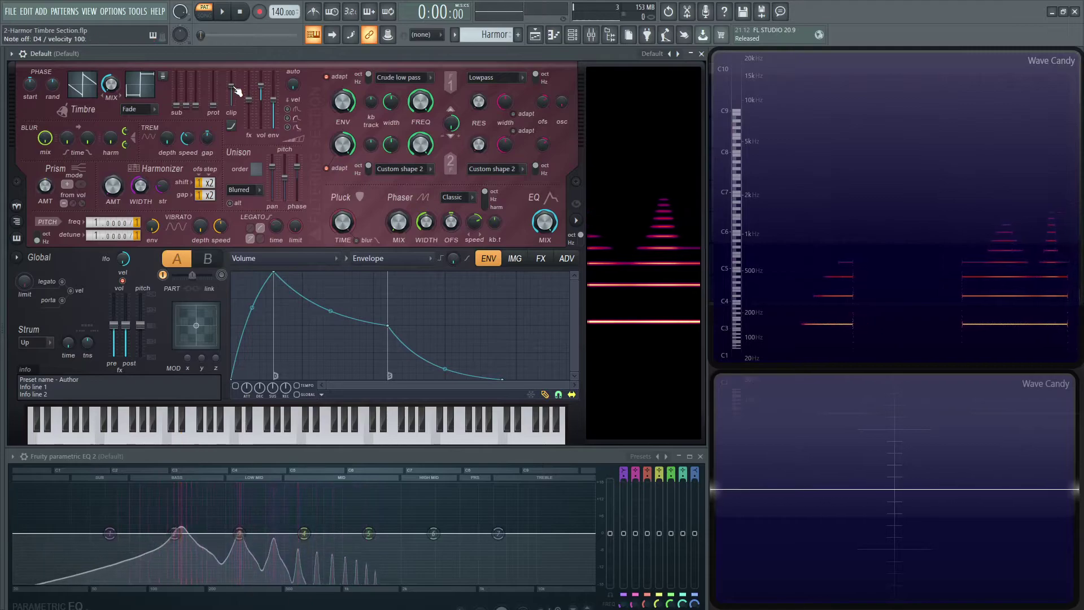
pyautogui.moveTo(231, 86); pyautogui.dragTo(231, 103)
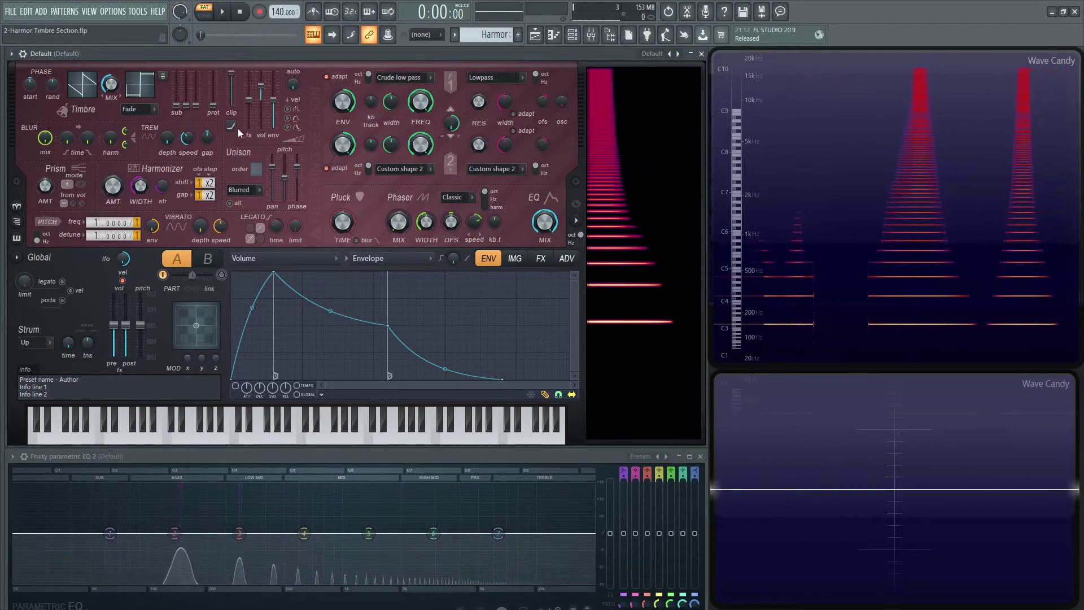
pyautogui.click(231, 125)
pyautogui.click(249, 139)
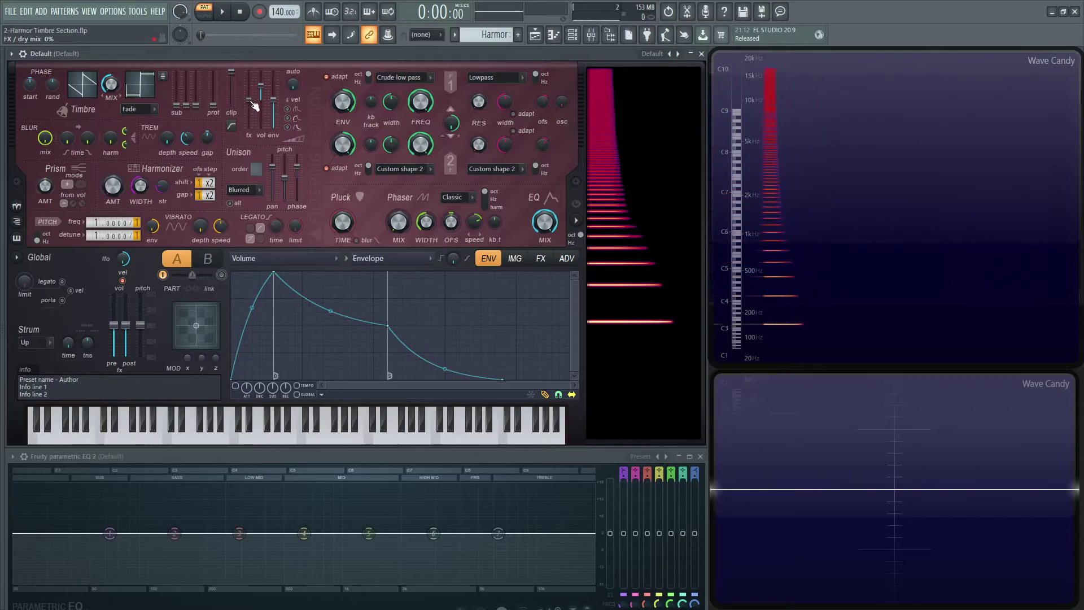
# Step: Show the effects page, set the chorus order to 9 and raise the chorus mix while playing notes
pyautogui.click(541, 259)
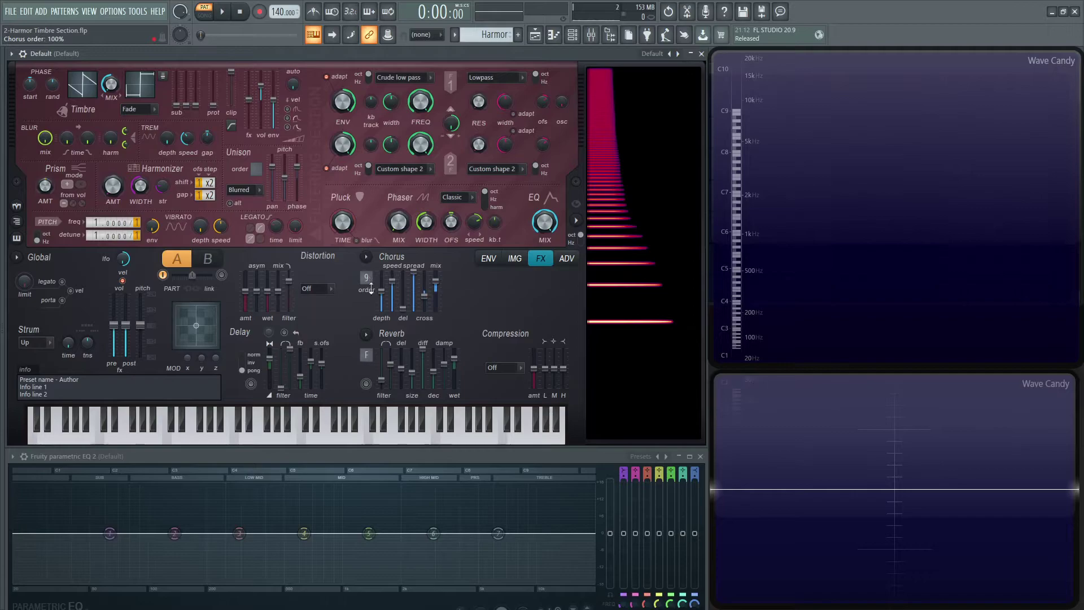
pyautogui.press('r')
pyautogui.press('e')
pyautogui.press('w')
pyautogui.press('x')
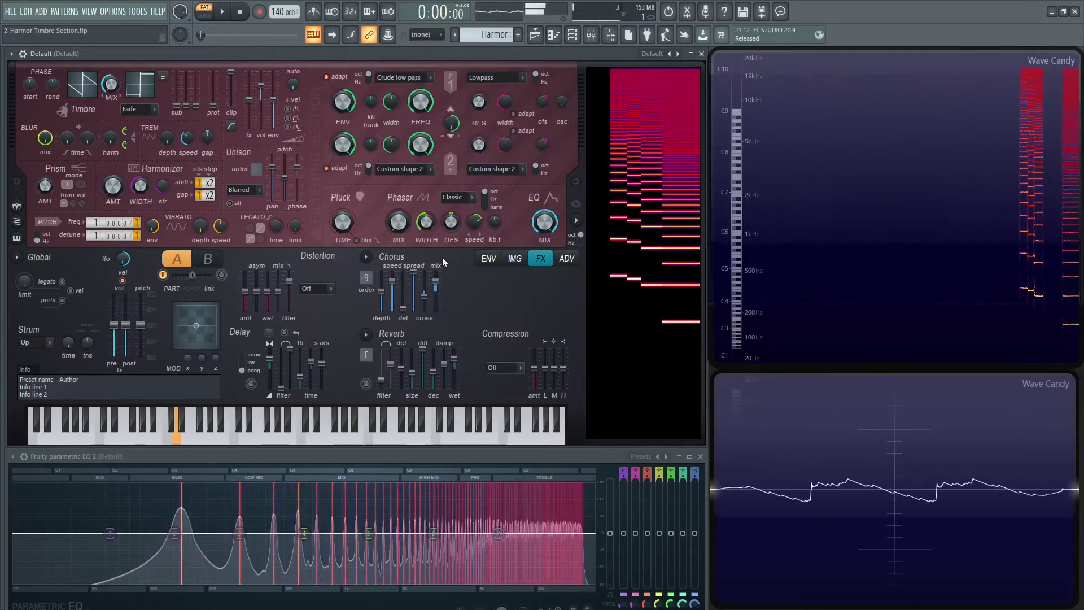
pyautogui.moveTo(437, 290); pyautogui.dragTo(436, 279)
pyautogui.press('x')
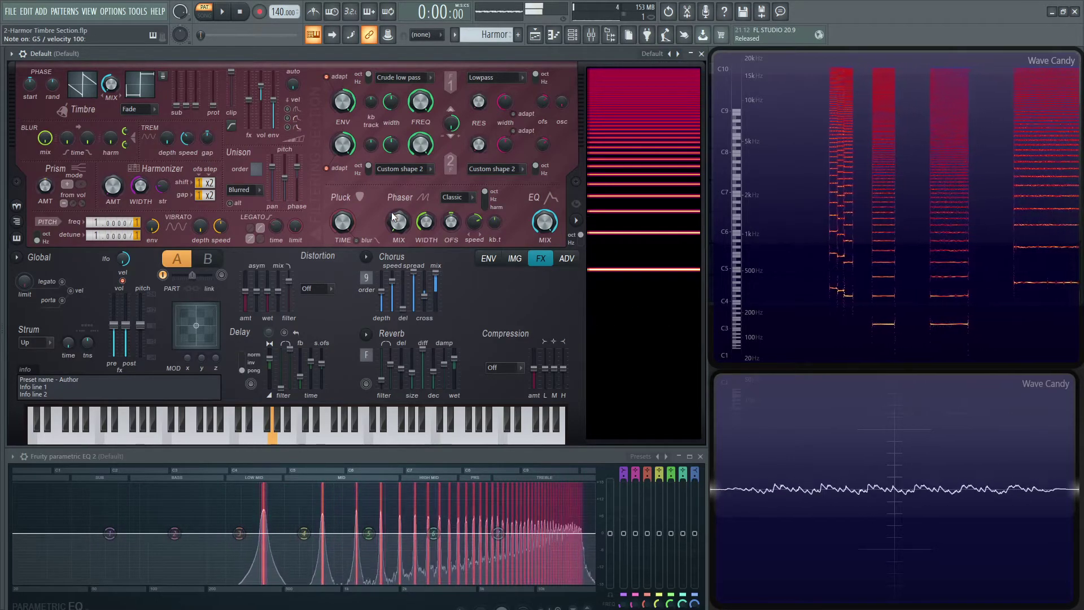
# Step: Enable the reverb, raise its wet level while playing, and return to the envelope page
pyautogui.click(366, 384)
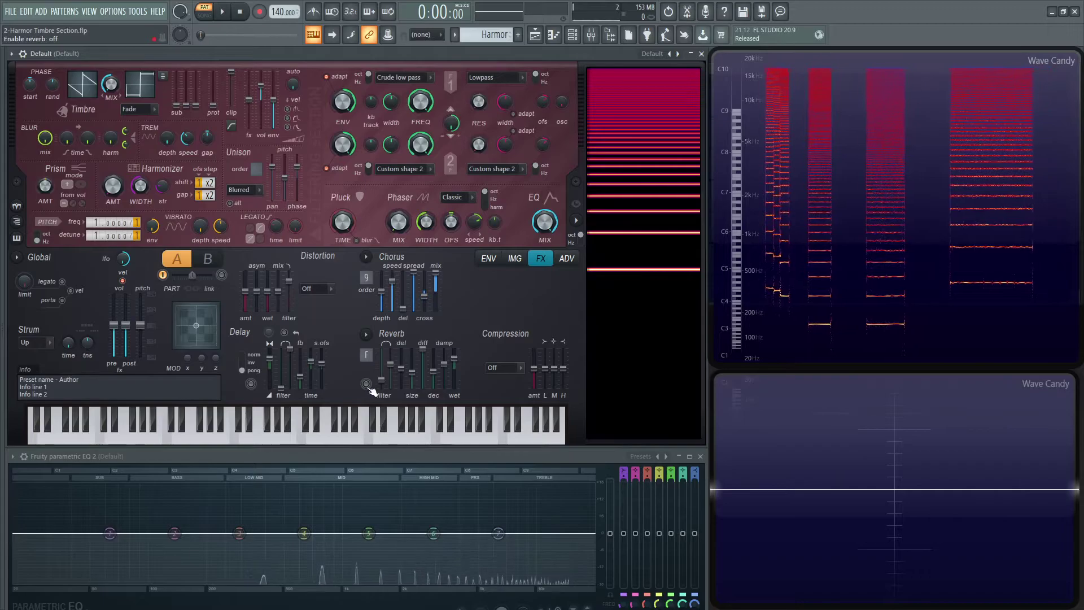
pyautogui.moveTo(444, 364); pyautogui.dragTo(454, 352)
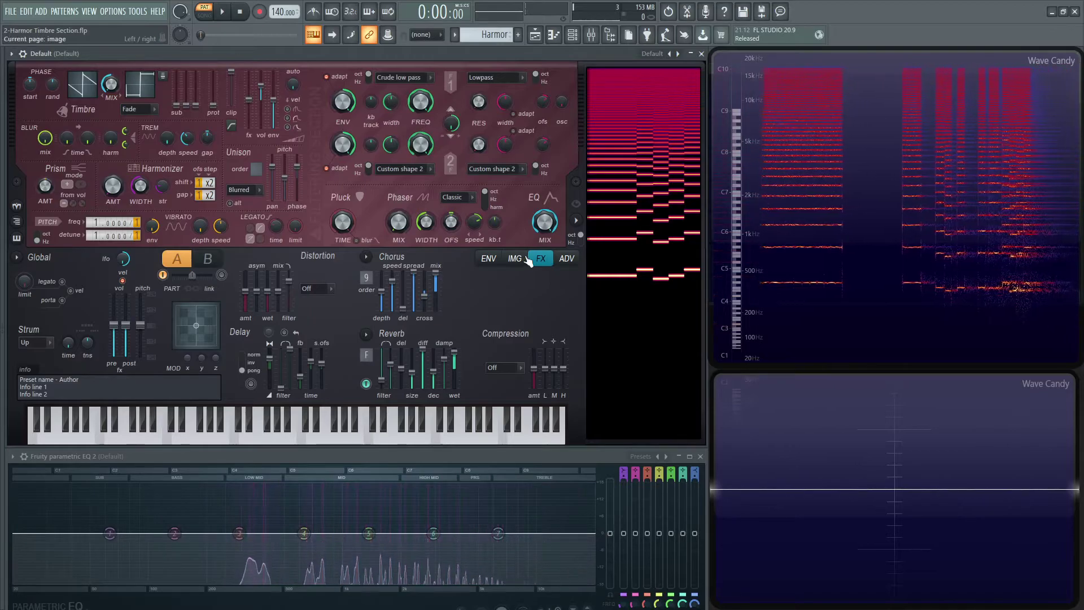
pyautogui.click(488, 258)
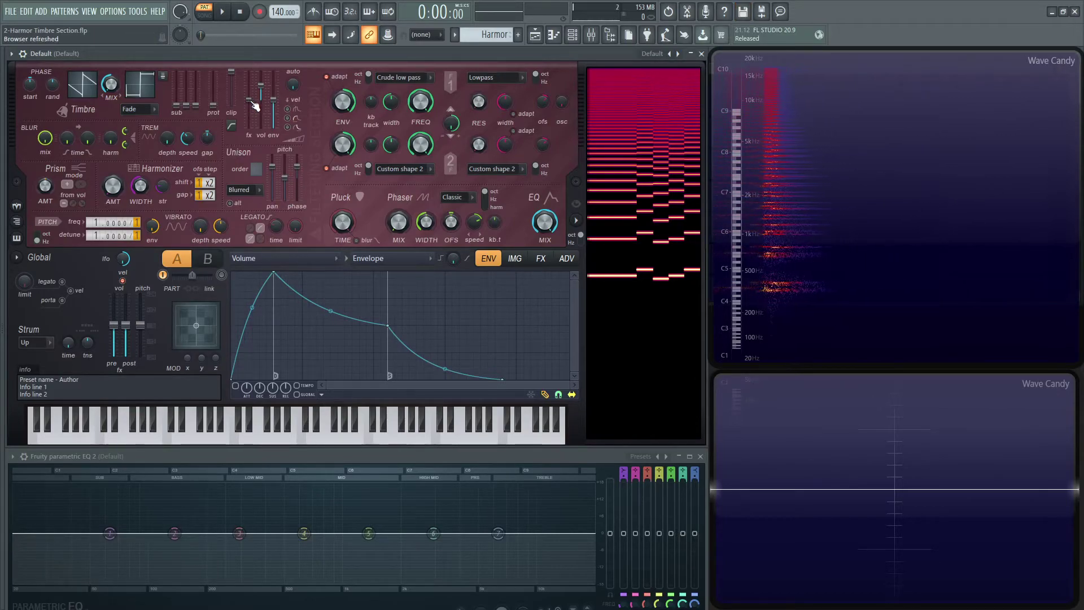
# Step: Sweep the FX / dry mix up and down to -100% while playing a melody, and reset it to its default
pyautogui.moveTo(250, 102); pyautogui.dragTo(249, 86)
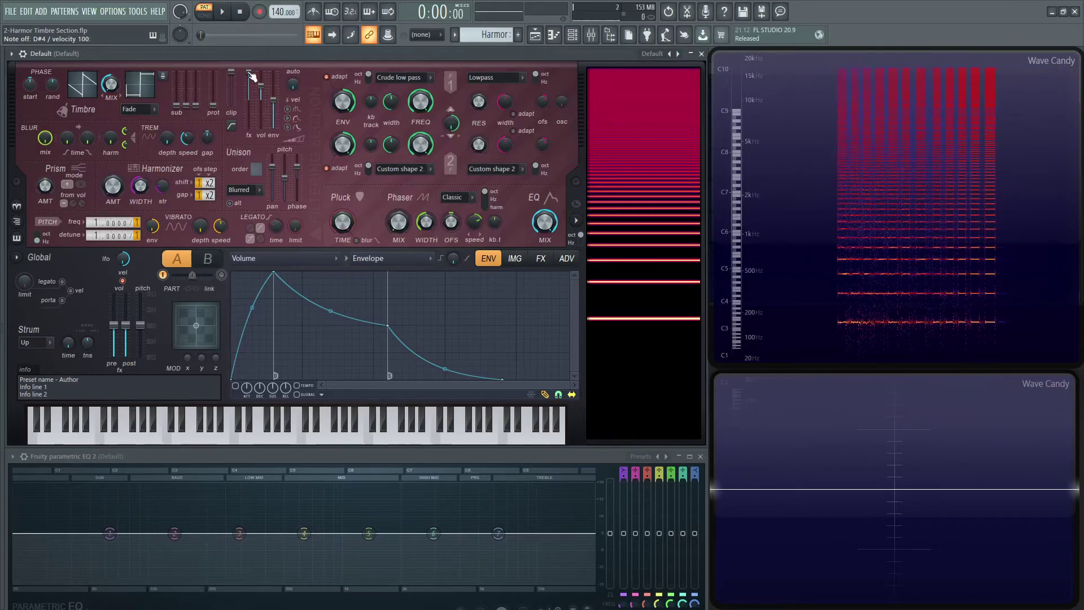
pyautogui.press('d')
pyautogui.press('s')
pyautogui.press('d')
pyautogui.press('g')
pyautogui.press('d')
pyautogui.press('g')
pyautogui.press('d')
pyautogui.press('s')
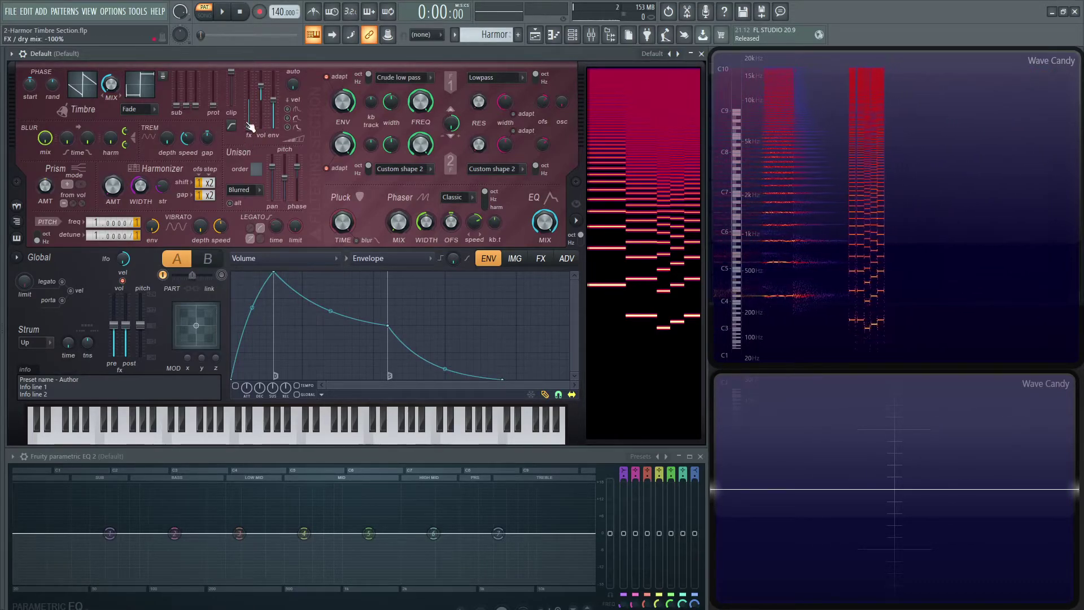
pyautogui.keyDown('alt'); pyautogui.click(249, 128); pyautogui.keyUp('alt')
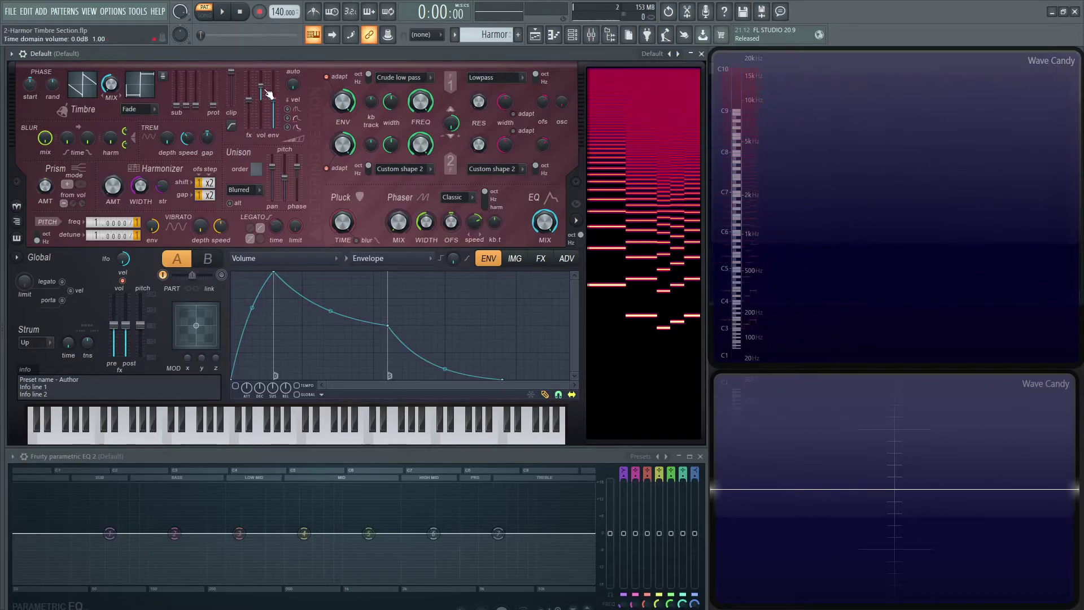
# Step: Turn off the chorus and reverb on the effects page and return to the envelope page
pyautogui.click(543, 259)
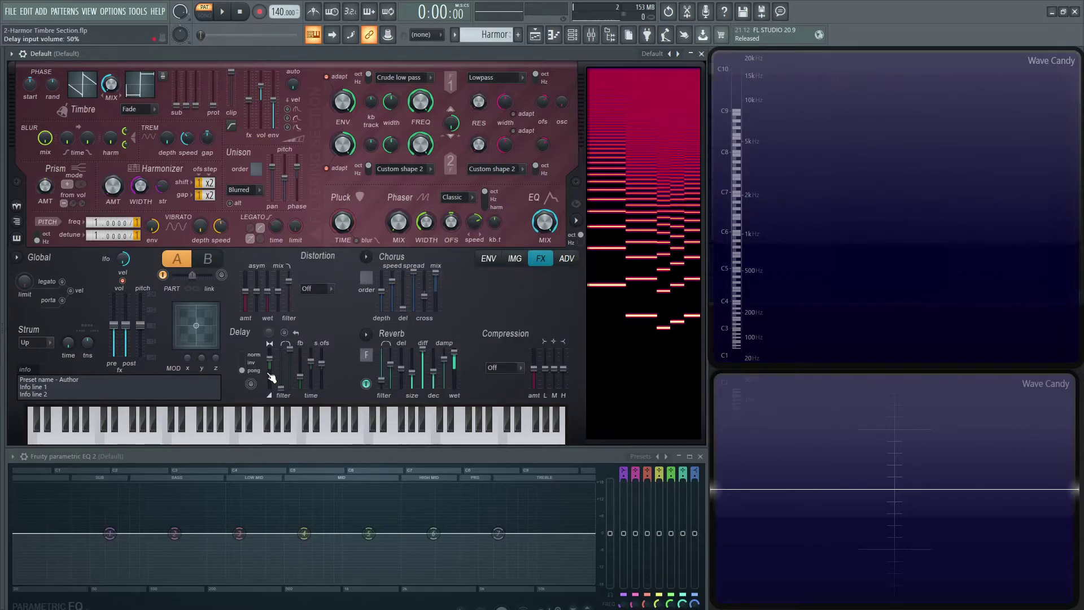
pyautogui.press('space')
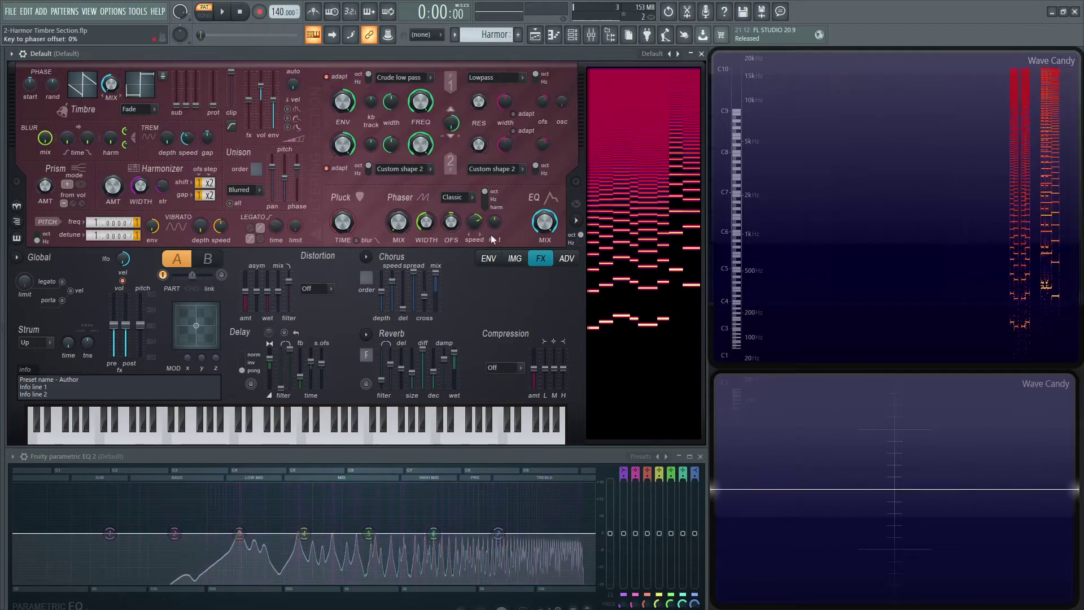
pyautogui.click(488, 258)
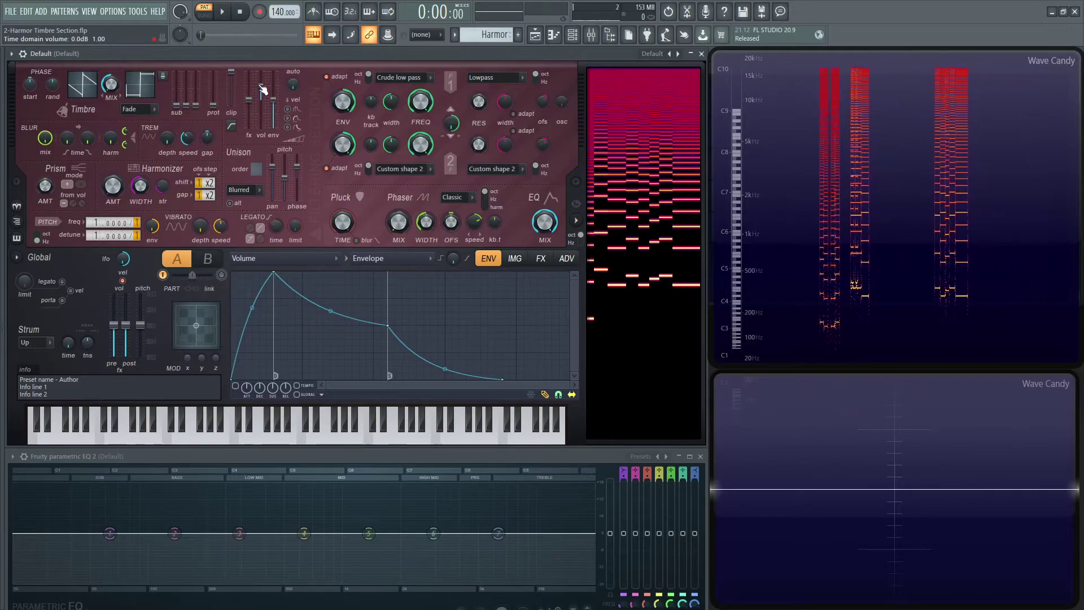
# Step: Lower the time domain volume to about -14.2 dB and bring it back to 0.0 dB while playing repeated notes
pyautogui.press('v')
pyautogui.press('v')
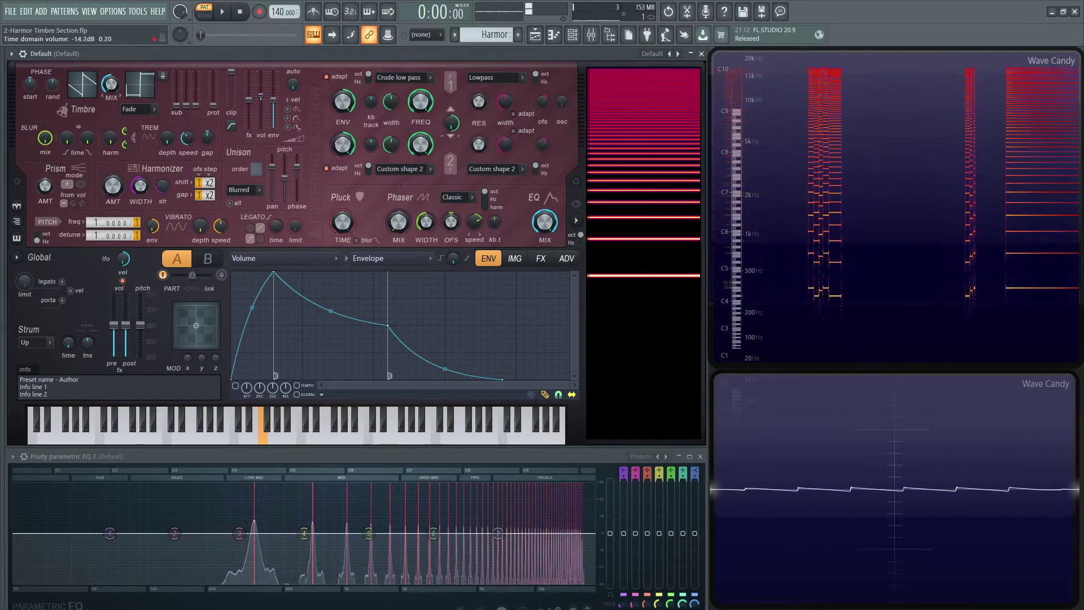
pyautogui.moveTo(260, 96); pyautogui.dragTo(261, 86)
pyautogui.press('r')
pyautogui.press('r')
pyautogui.press('r')
pyautogui.press('r')
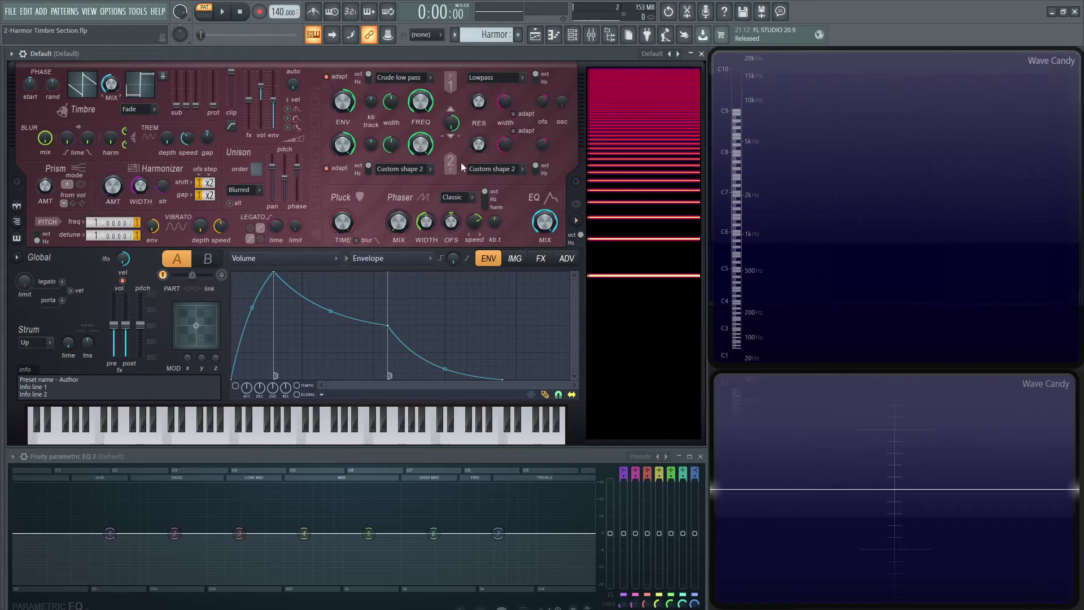
# Step: Move the time domain volume to the far end of its range while playing a low note, and restore it to 0.0 dB
pyautogui.press('z')
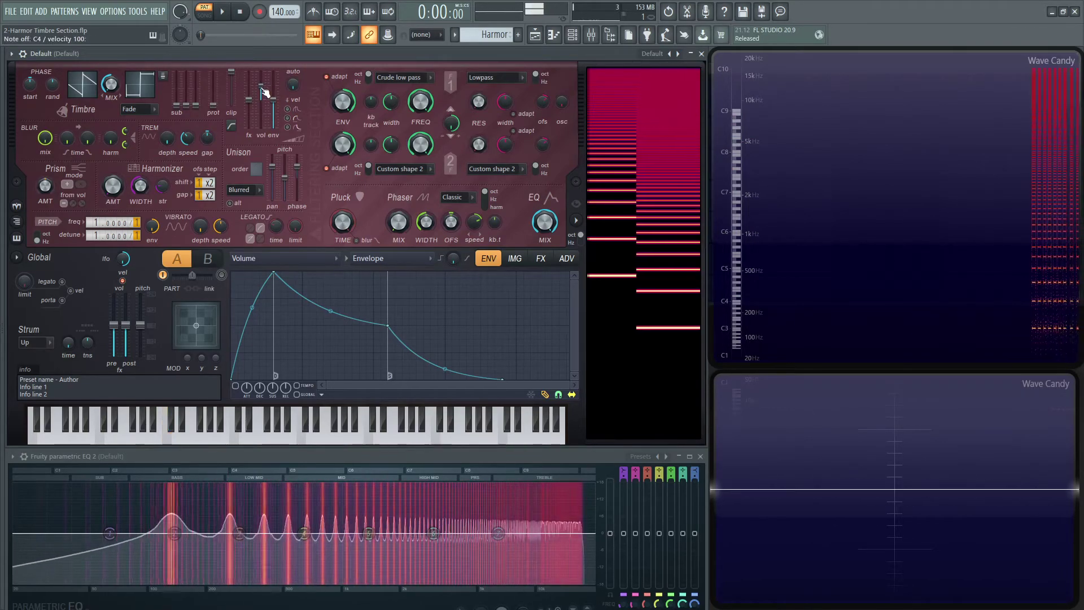
pyautogui.moveTo(261, 87); pyautogui.dragTo(261, 128)
pyautogui.press('z')
pyautogui.press('z')
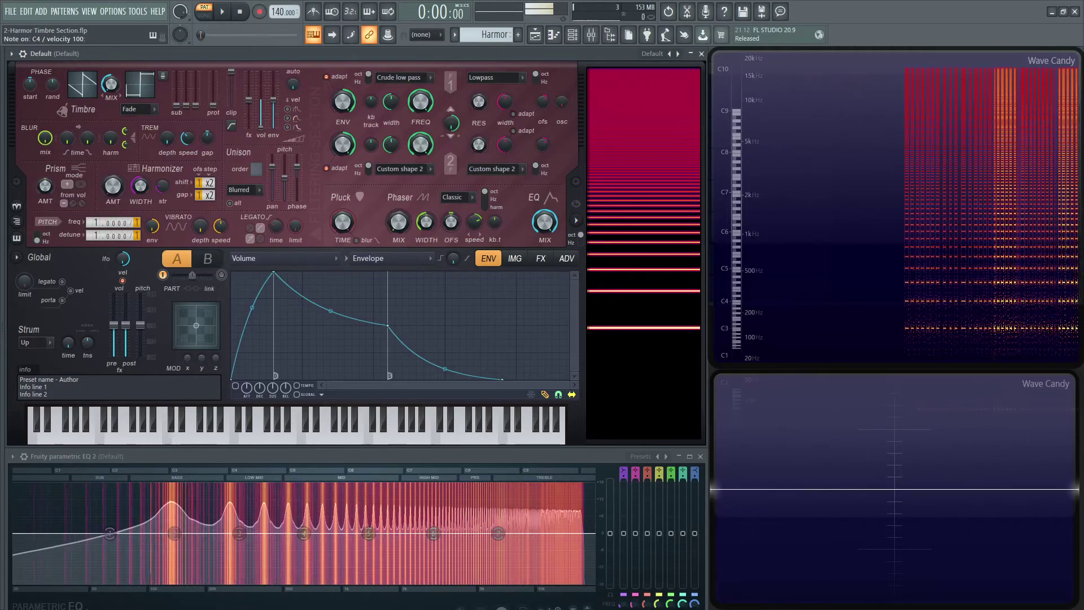
pyautogui.moveTo(261, 128)
pyautogui.mouseDown()
pyautogui.moveTo(261, 72)
pyautogui.moveTo(261, 128)
pyautogui.mouseUp()
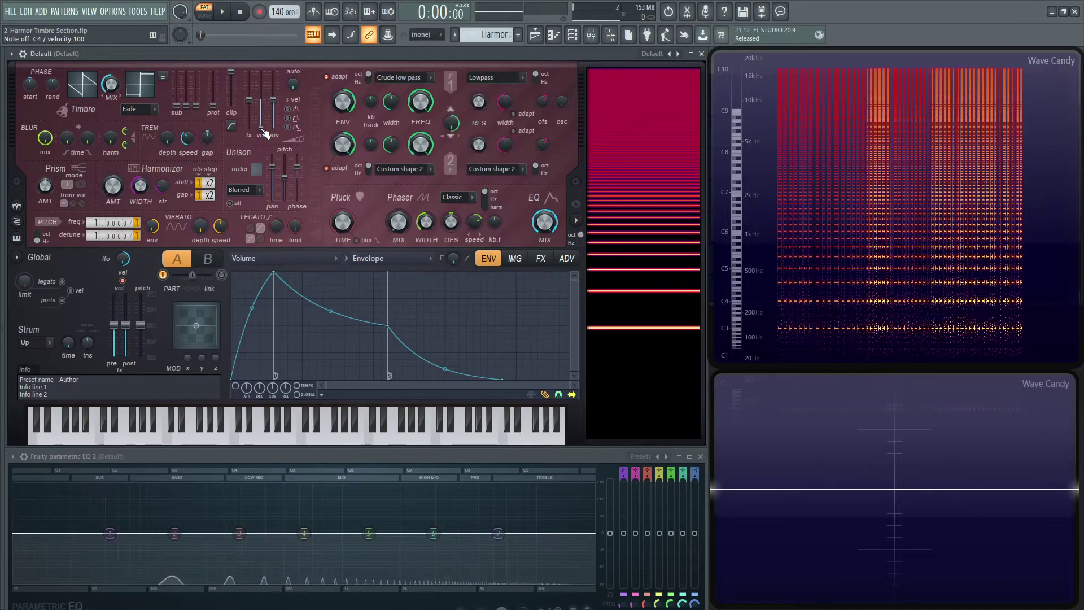
pyautogui.moveTo(261, 128); pyautogui.dragTo(261, 86)
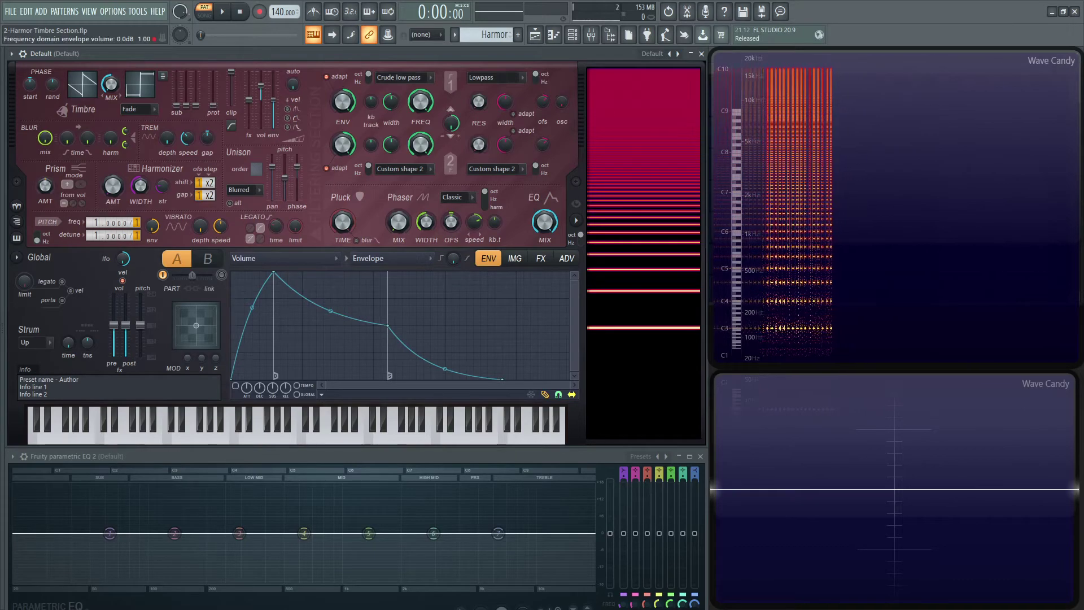
# Step: Compare changing the time domain volume with changing the frequency domain envelope volume while playing low notes
pyautogui.press('z')
pyautogui.press('z')
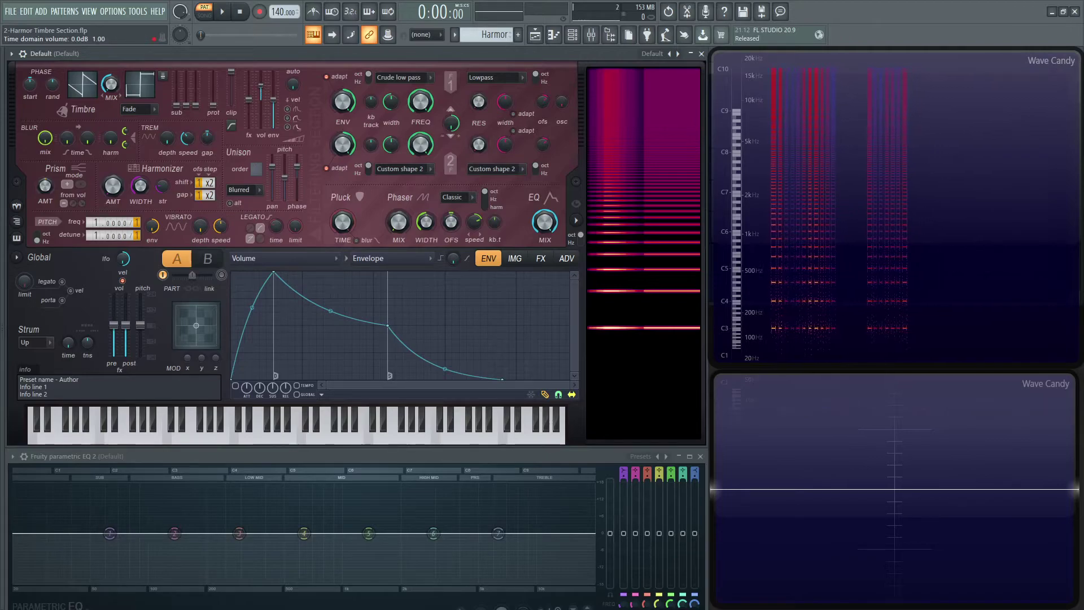
pyautogui.press('c')
pyautogui.moveTo(261, 86); pyautogui.dragTo(261, 100)
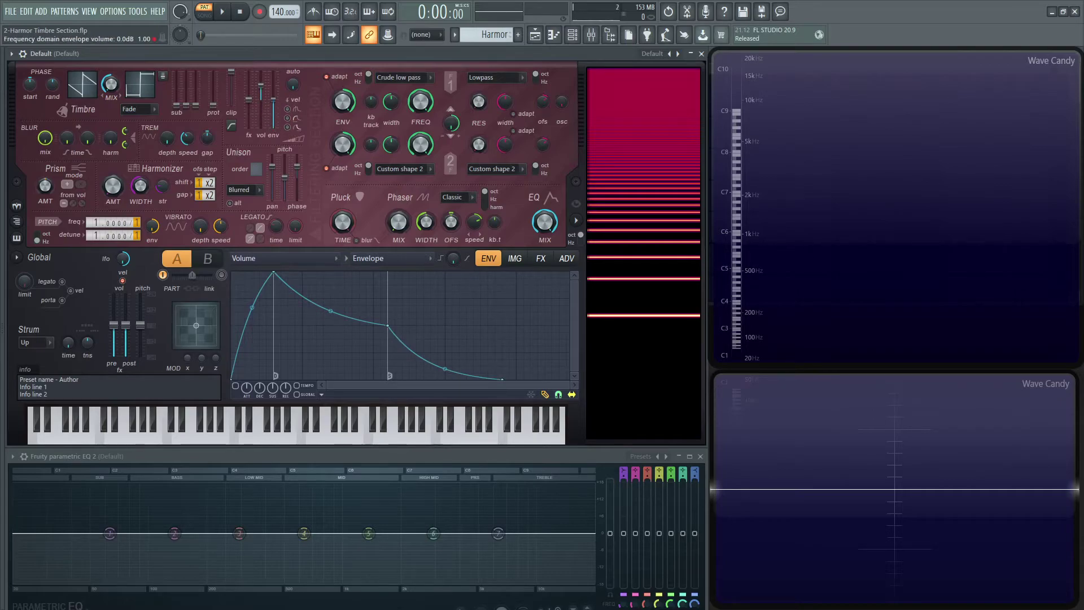
pyautogui.moveTo(273, 100); pyautogui.dragTo(274, 101)
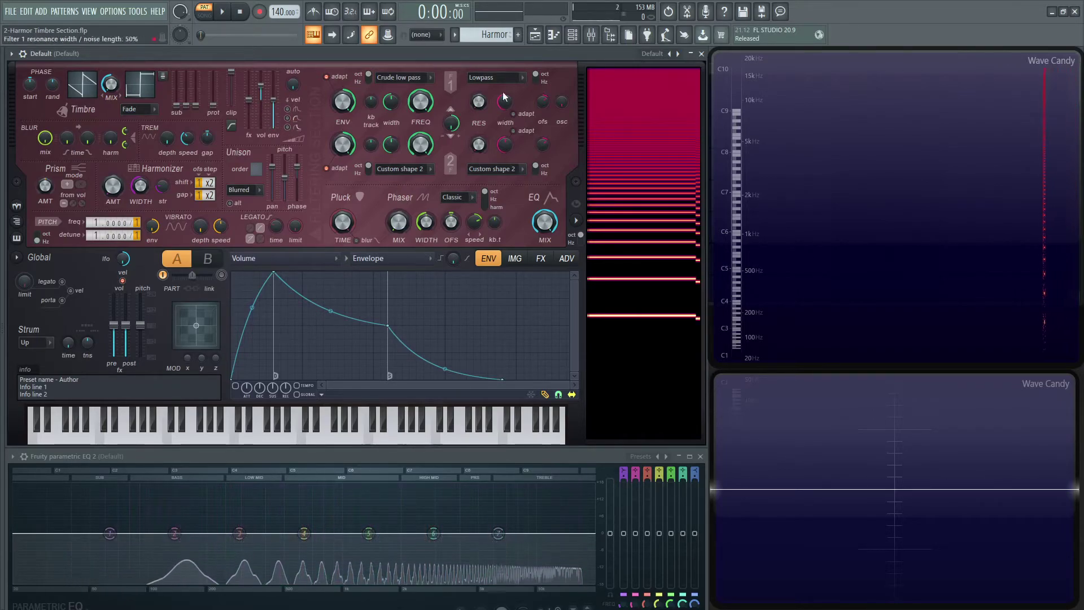
pyautogui.moveTo(273, 101); pyautogui.dragTo(273, 117)
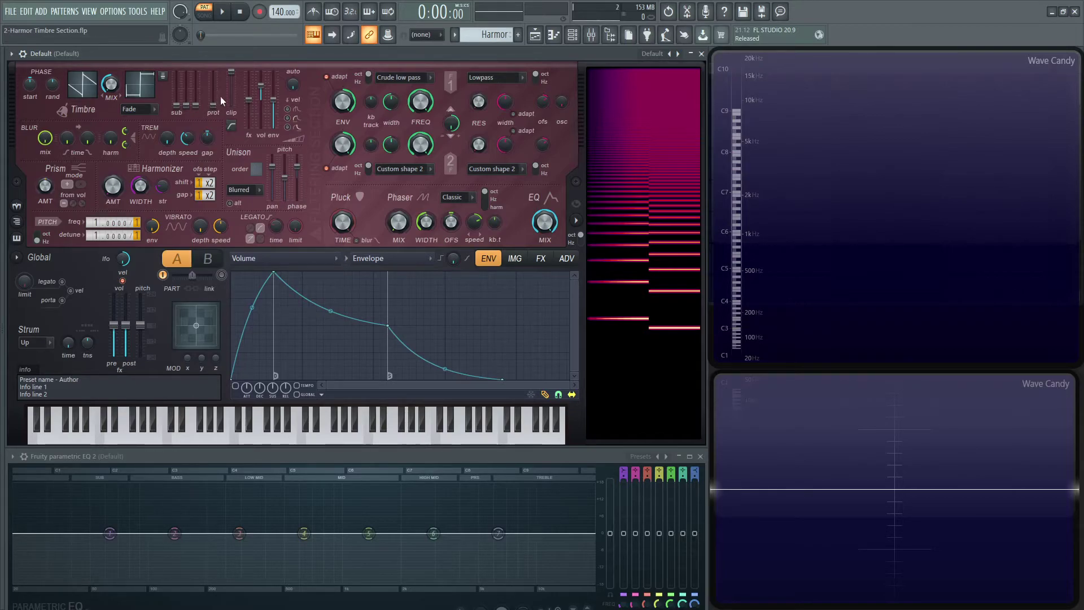
# Step: Set the clipping mode to Hard low threshold and lower the clipping threshold while playing low notes
pyautogui.click(230, 126)
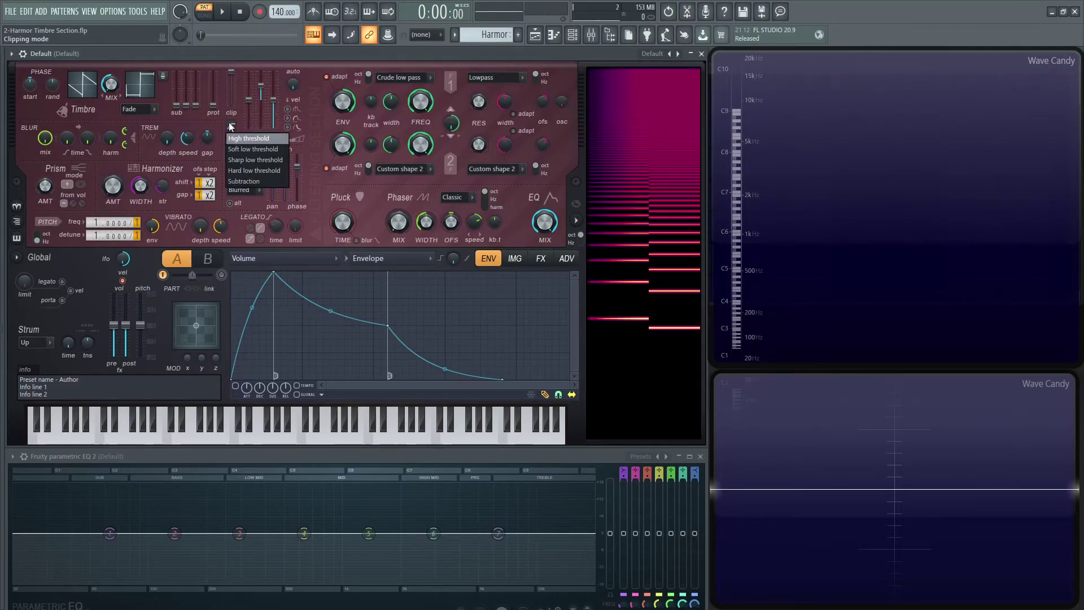
pyautogui.click(253, 170)
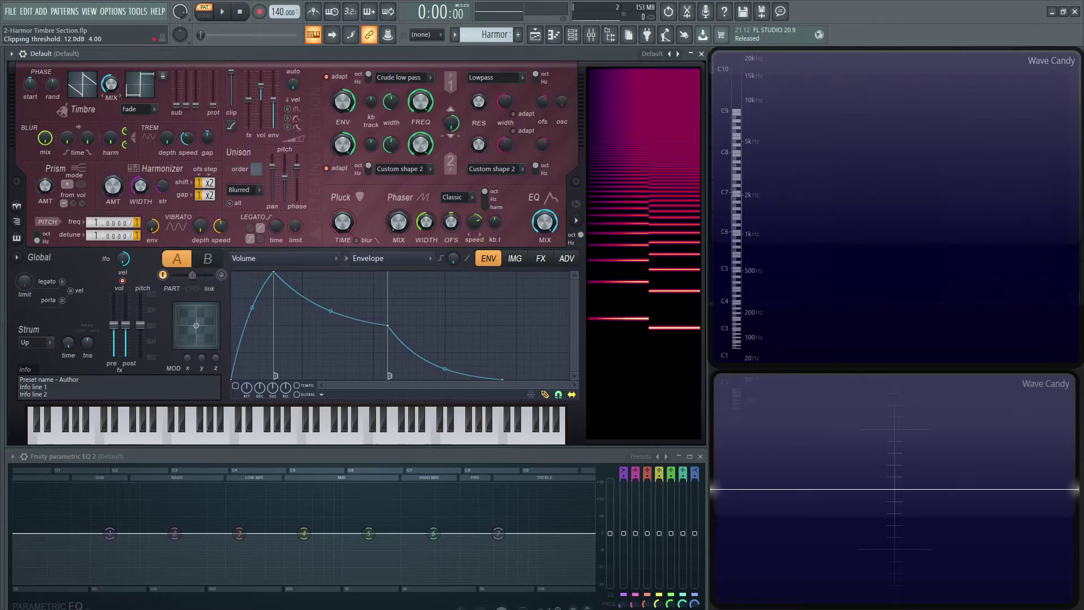
pyautogui.press('z')
pyautogui.press('x')
pyautogui.moveTo(231, 73); pyautogui.dragTo(231, 88)
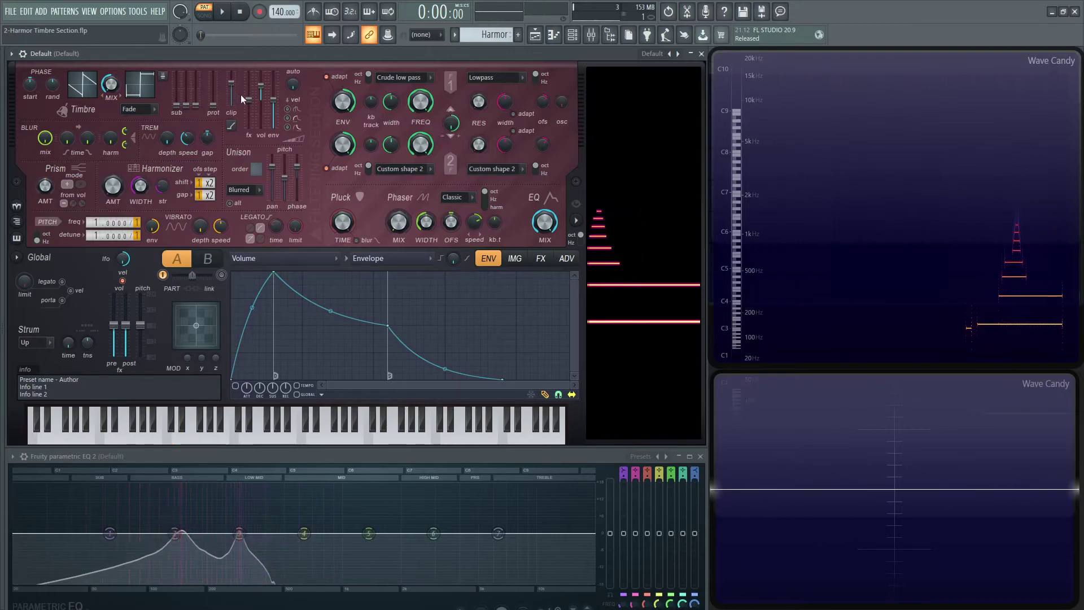
# Step: Set the auto-gain to 0% and play the same low note repeatedly
pyautogui.moveTo(293, 84); pyautogui.dragTo(293, 107)
pyautogui.press('x')
pyautogui.press('x')
pyautogui.press('x')
pyautogui.press('x')
pyautogui.press('x')
pyautogui.press('x')
pyautogui.press('x')
pyautogui.press('x')
pyautogui.press('x')
pyautogui.press('x')
pyautogui.press('x')
pyautogui.press('x')
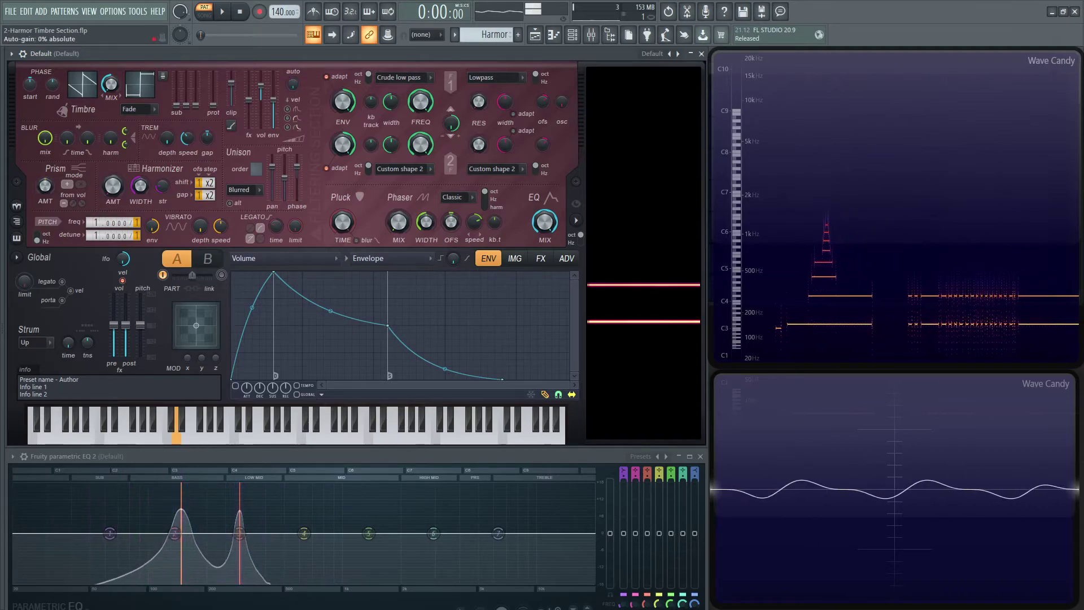
# Step: Compare auto-gain at 100% and back at its minimum on a low note, and readjust the clipping threshold
pyautogui.moveTo(293, 84); pyautogui.dragTo(293, 62)
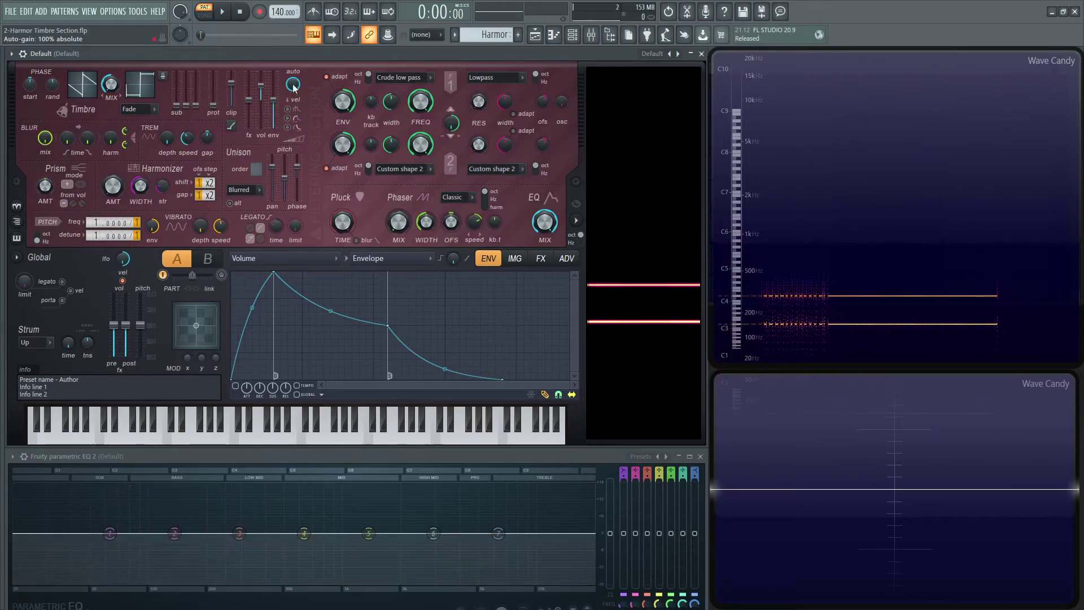
pyautogui.press('x')
pyautogui.moveTo(293, 85); pyautogui.dragTo(293, 108)
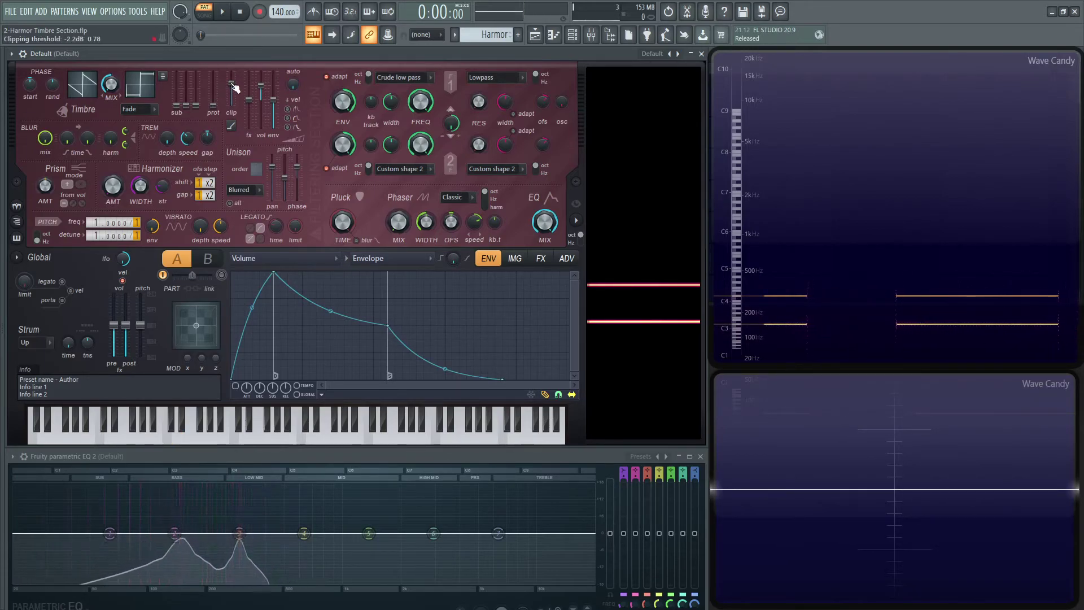
pyautogui.moveTo(231, 84); pyautogui.dragTo(293, 62)
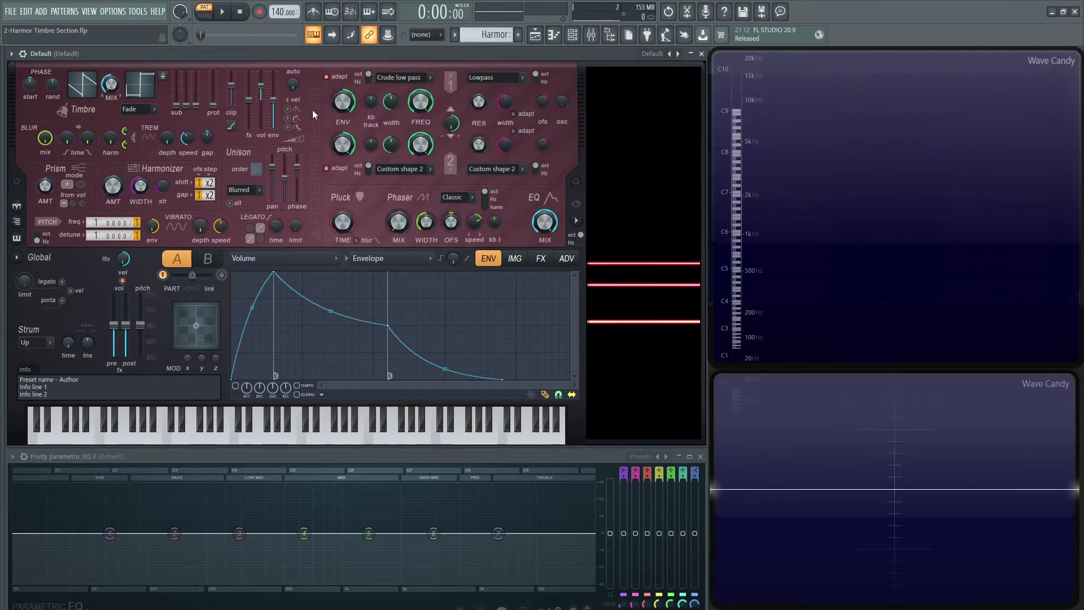
# Step: Open the piano roll, bring its velocity lane into view to examine the three notes, and move it back below the synth
pyautogui.click(553, 35)
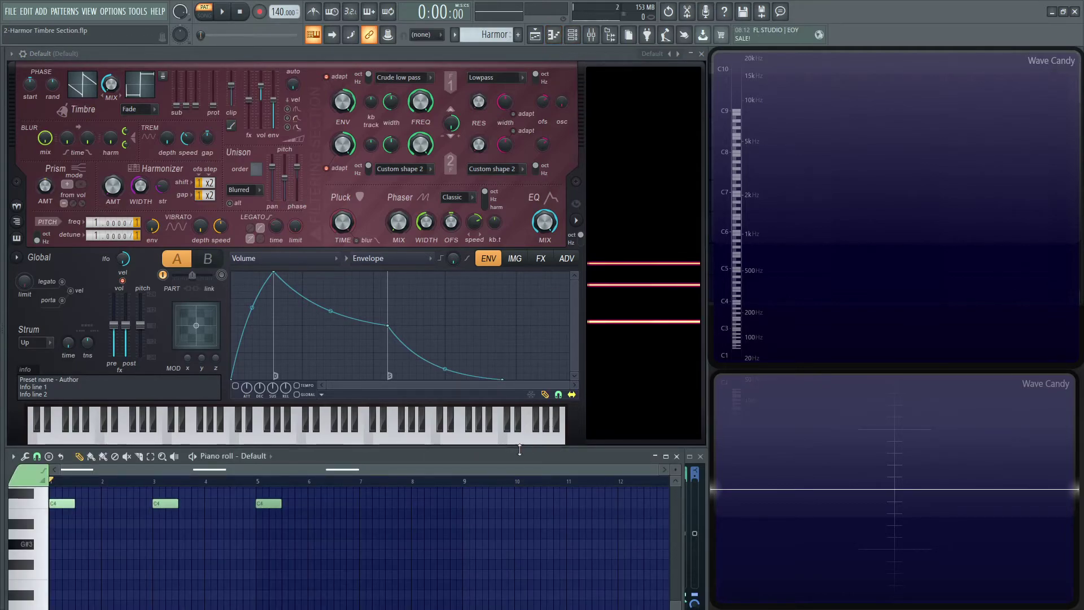
pyautogui.moveTo(520, 452); pyautogui.dragTo(558, 132)
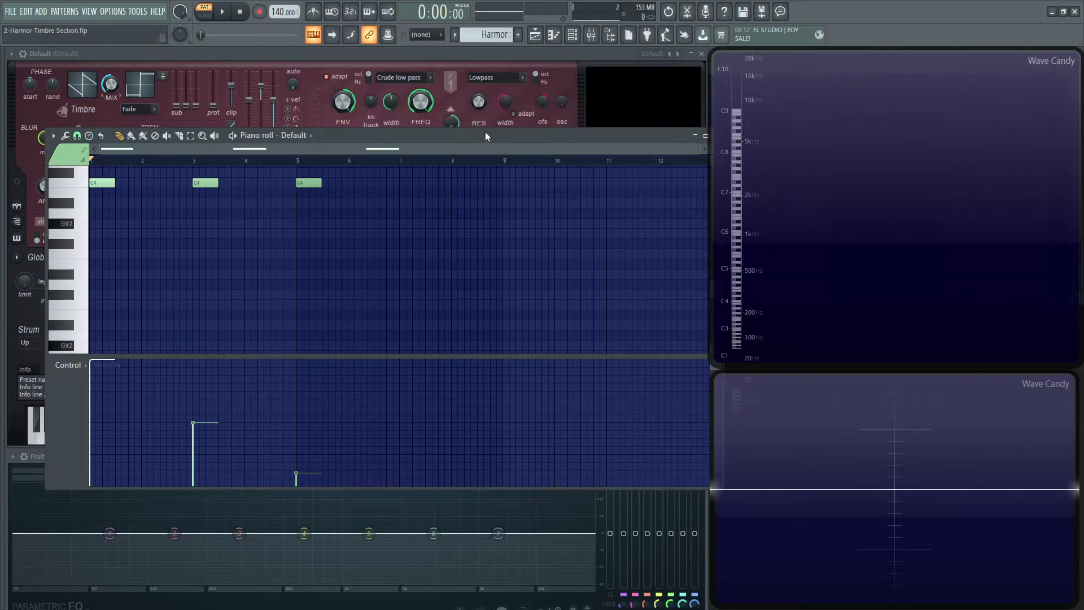
pyautogui.moveTo(486, 133); pyautogui.dragTo(447, 451)
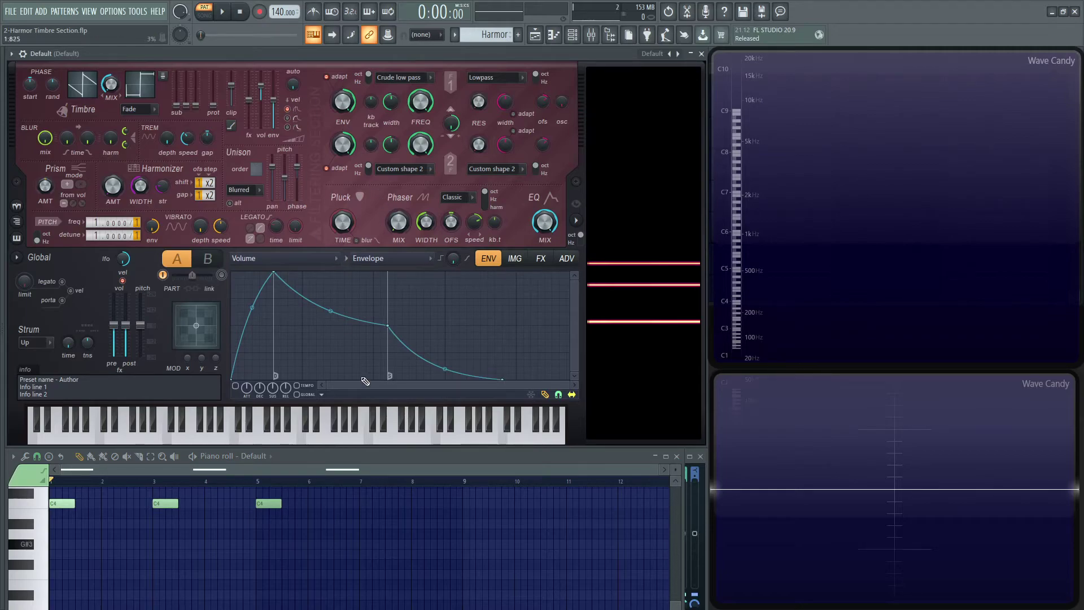
# Step: Enable part A's volume envelope and play the start of the pattern several times
pyautogui.press('space')
pyautogui.press('space')
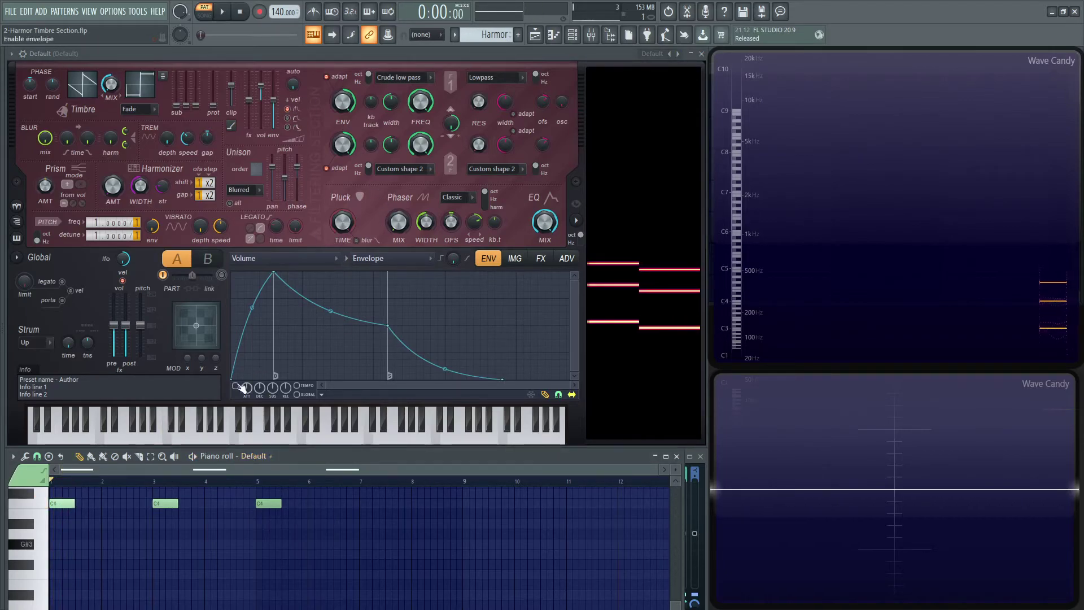
pyautogui.click(235, 385)
pyautogui.press('space')
pyautogui.press('space')
pyautogui.press('space')
pyautogui.press('space')
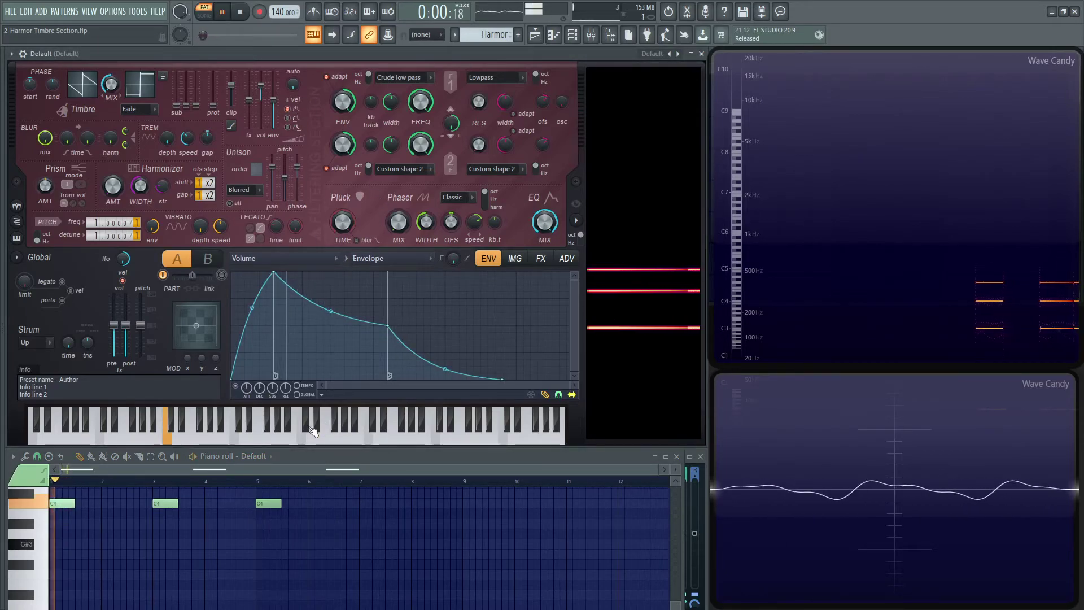
pyautogui.press('space')
pyautogui.press('space')
pyautogui.press('space')
pyautogui.press('space')
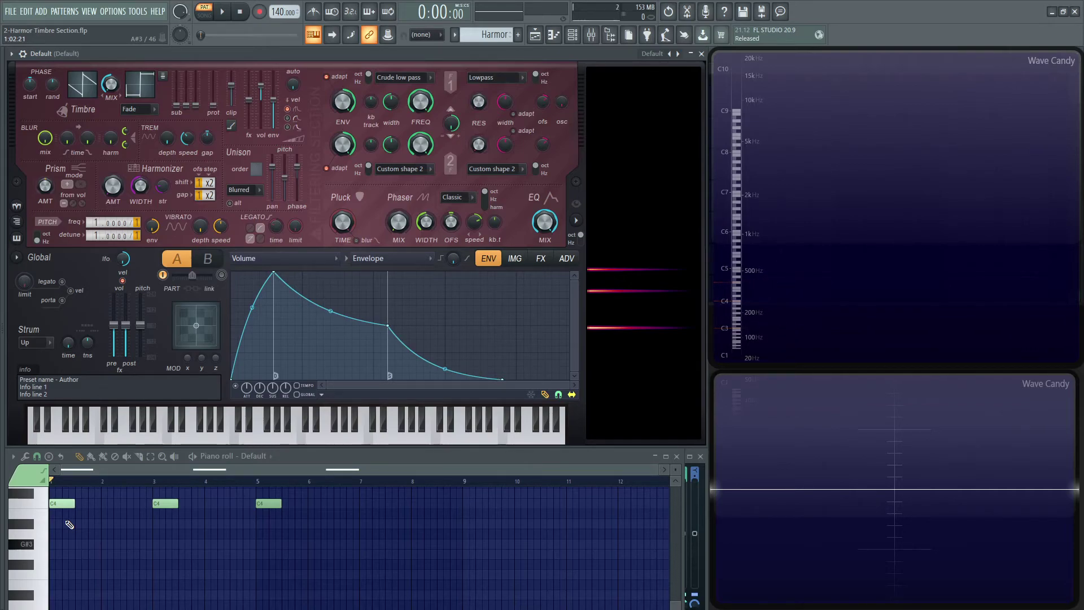
# Step: Play the notes at bars 1, 3 and 5 in turn to compare the envelope attack at different velocities
pyautogui.press('space')
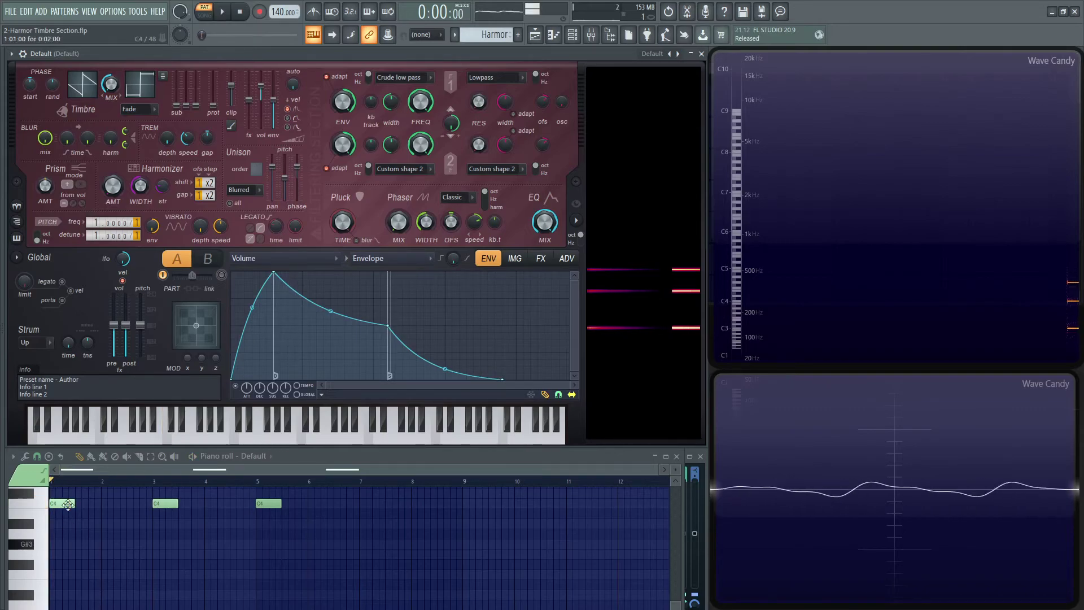
pyautogui.click(156, 481)
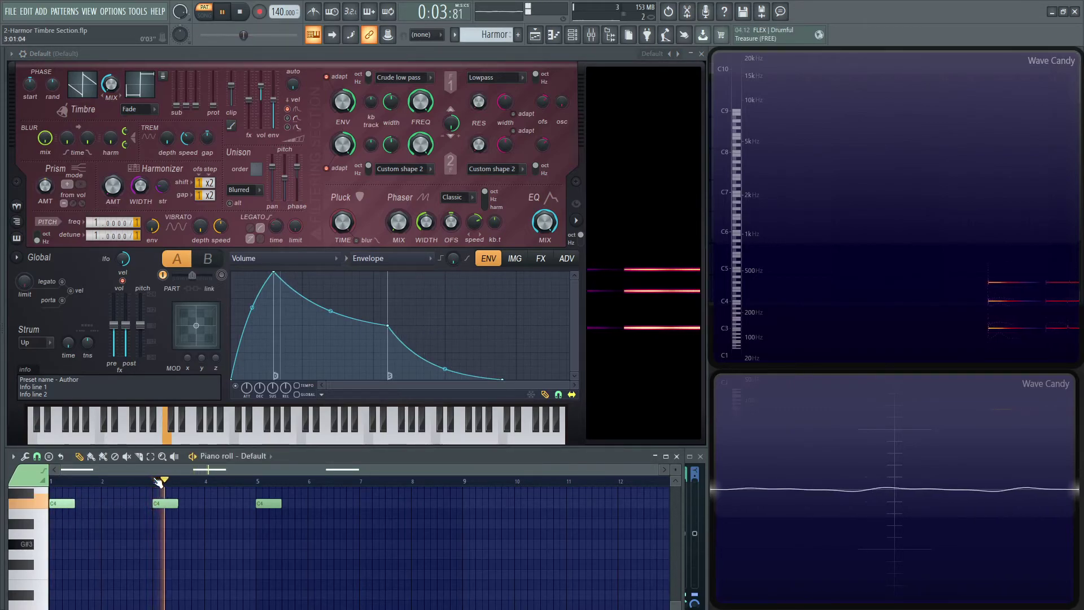
pyautogui.press('space')
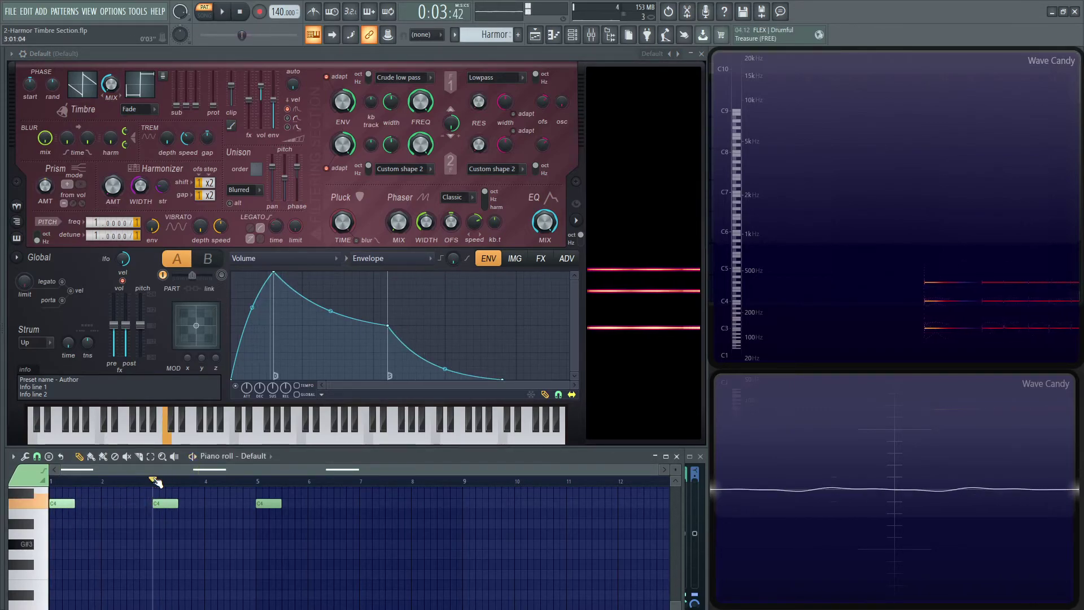
pyautogui.click(259, 482)
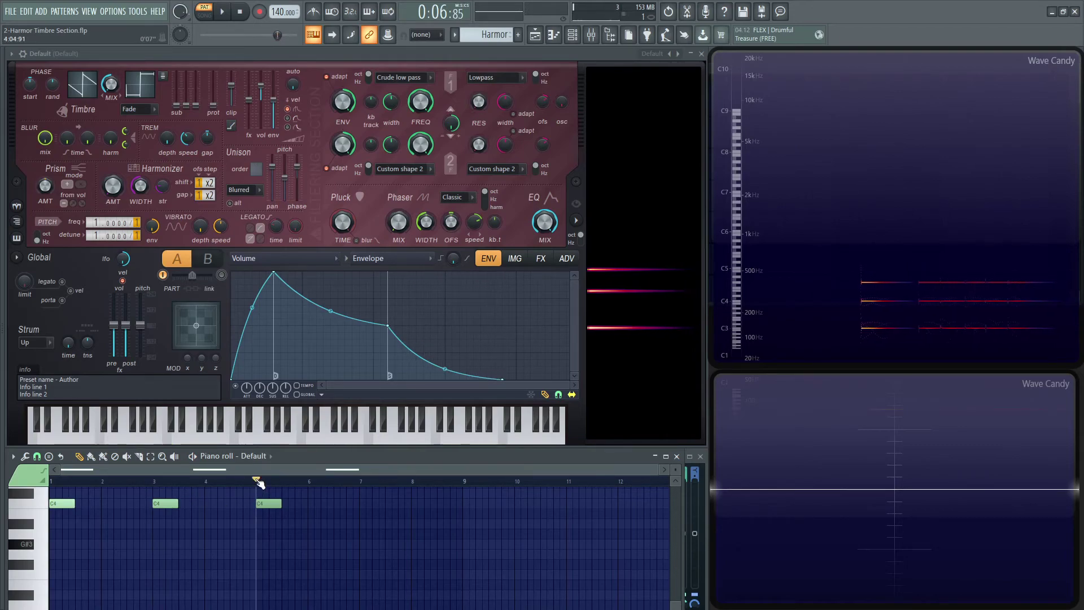
pyautogui.press('space')
pyautogui.press('space')
pyautogui.press('space')
pyautogui.press('space')
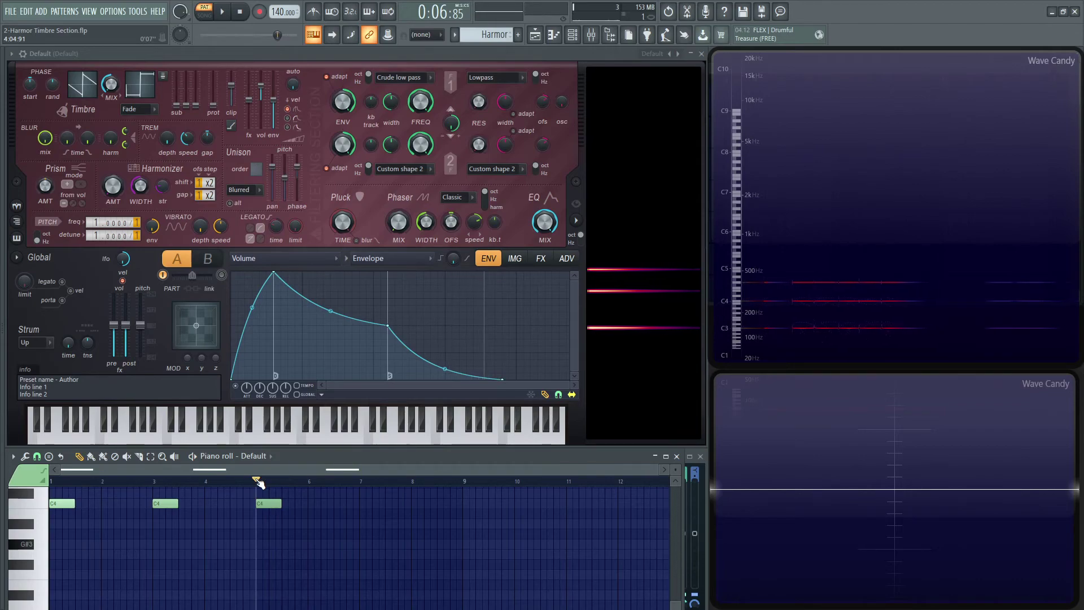
# Step: Enable the second velocity link to the volume envelope, below the attack time link, and play the bar 3 note repeatedly
pyautogui.click(294, 119)
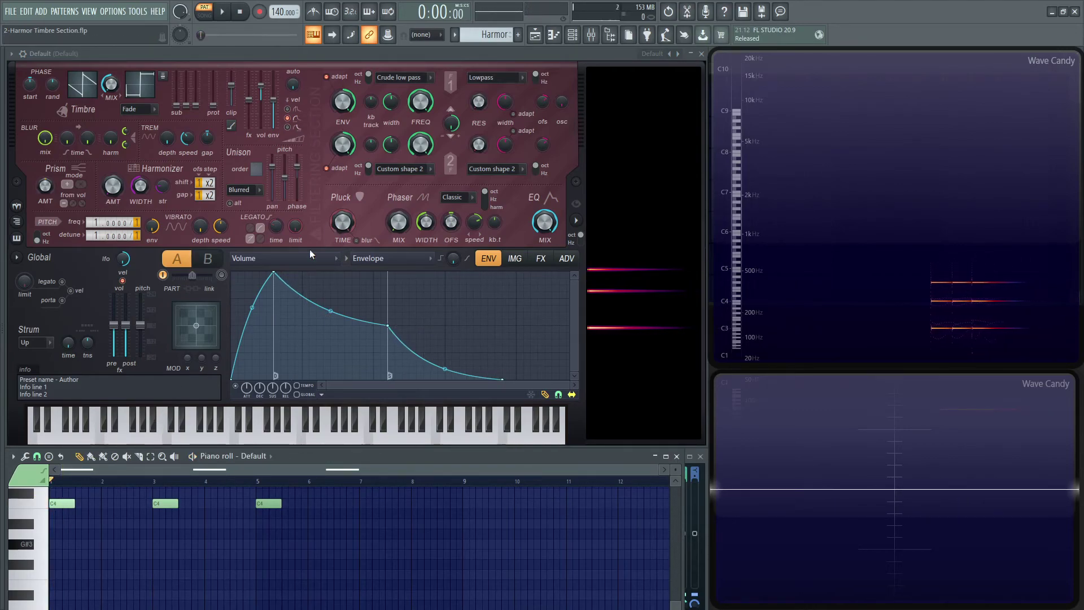
pyautogui.click(153, 481)
pyautogui.press('space')
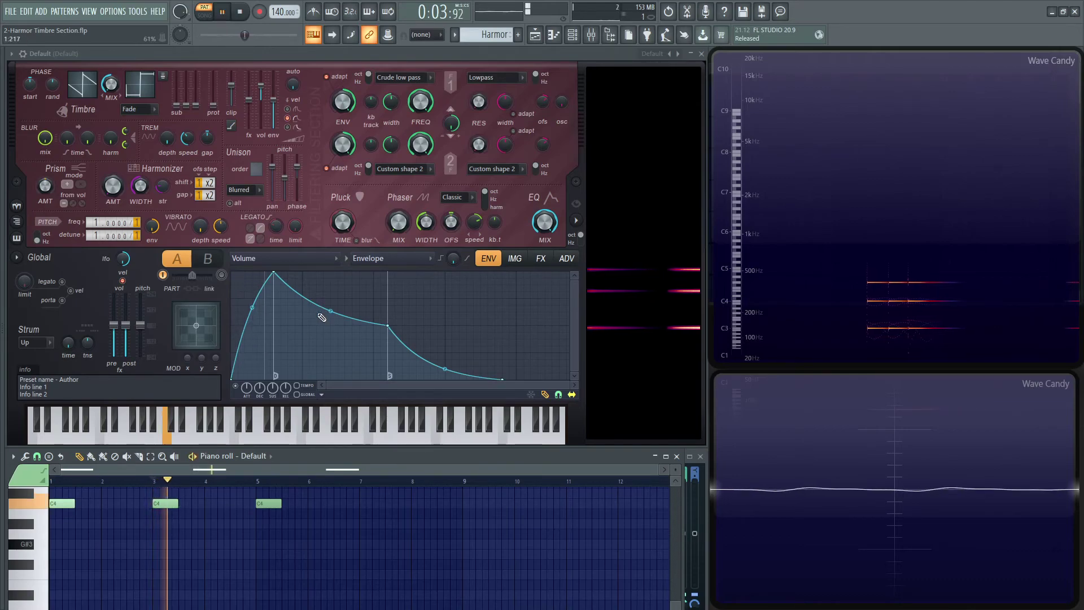
pyautogui.press('space')
pyautogui.press('space')
pyautogui.press('space')
pyautogui.press('space')
pyautogui.press('space')
pyautogui.press('space')
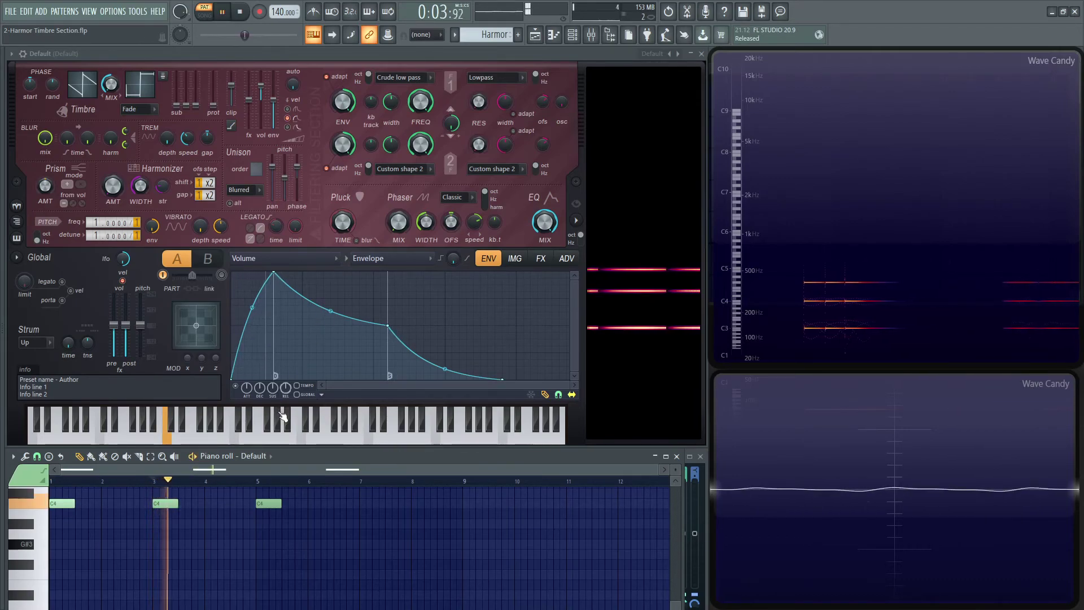
pyautogui.press('space')
# Step: Alternate playback between the bar 5 and bar 3 notes to compare how velocity affects the envelope
pyautogui.click(257, 481)
pyautogui.press('space')
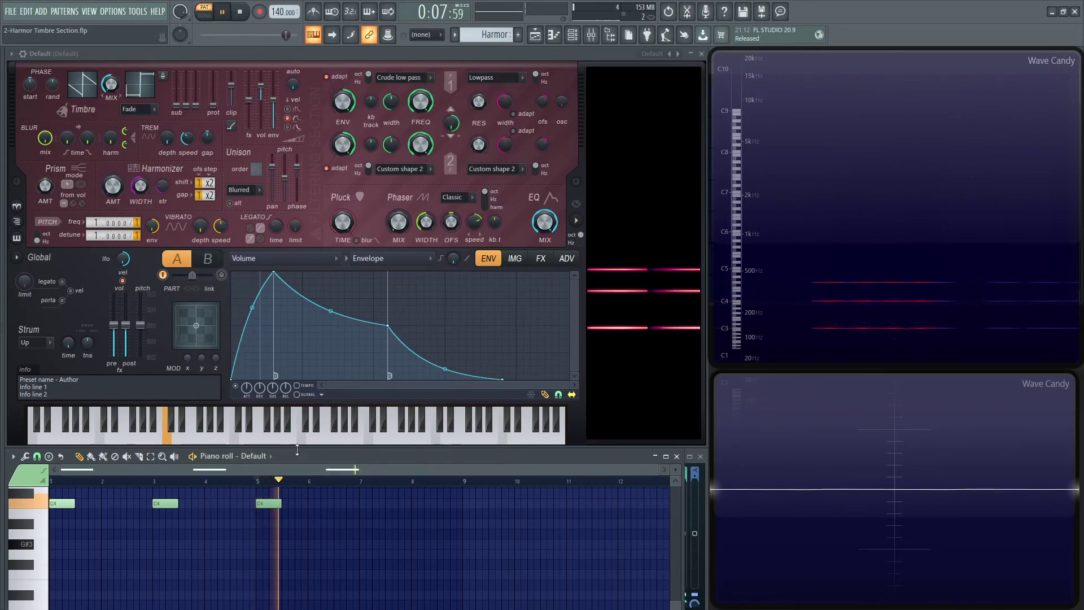
pyautogui.click(164, 481)
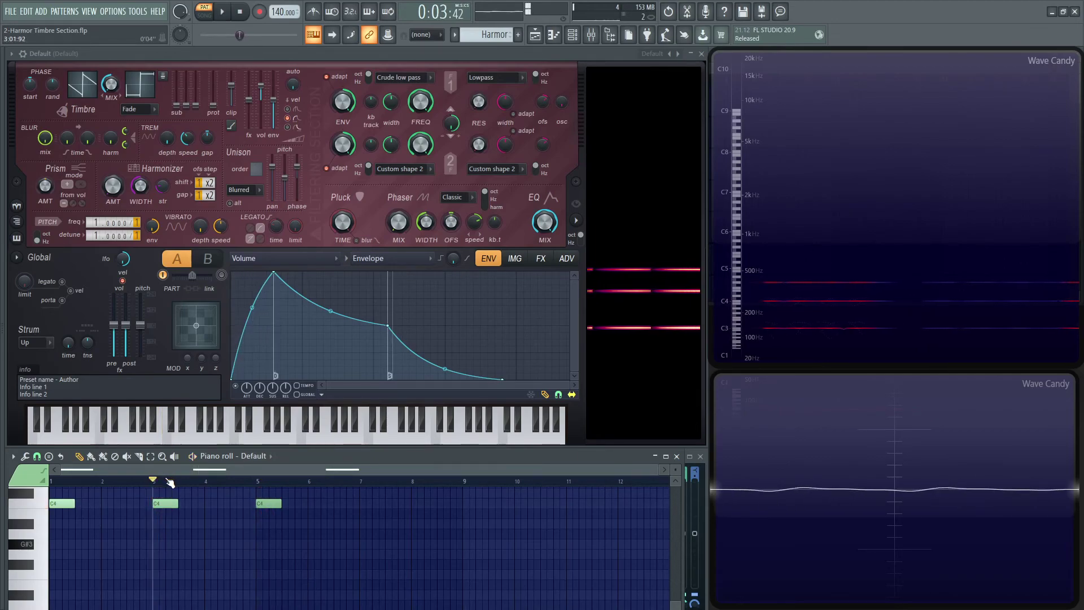
pyautogui.click(260, 480)
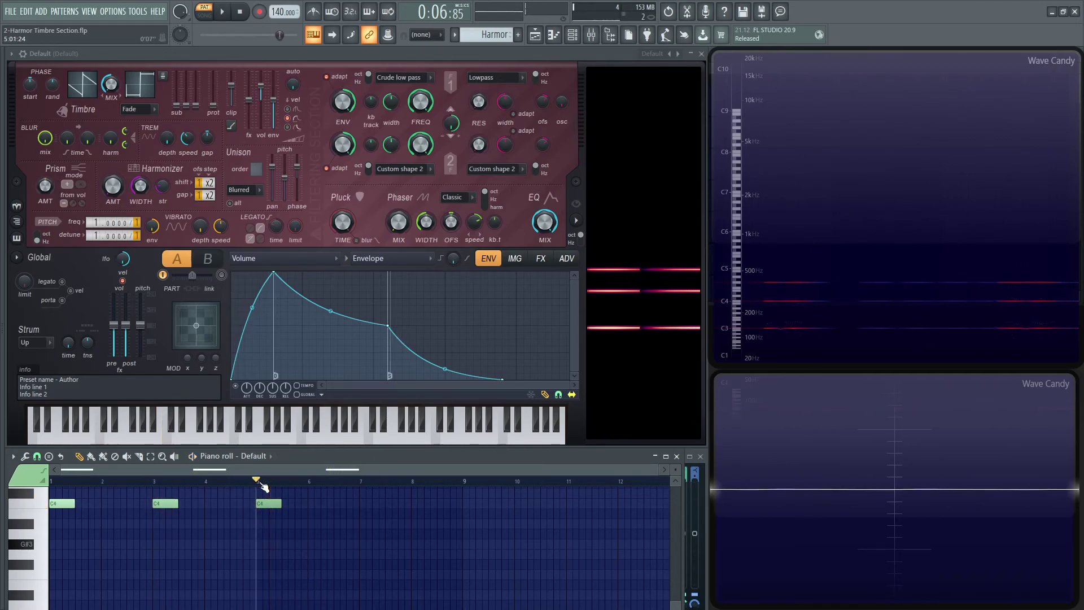
pyautogui.click(150, 481)
pyautogui.press('space')
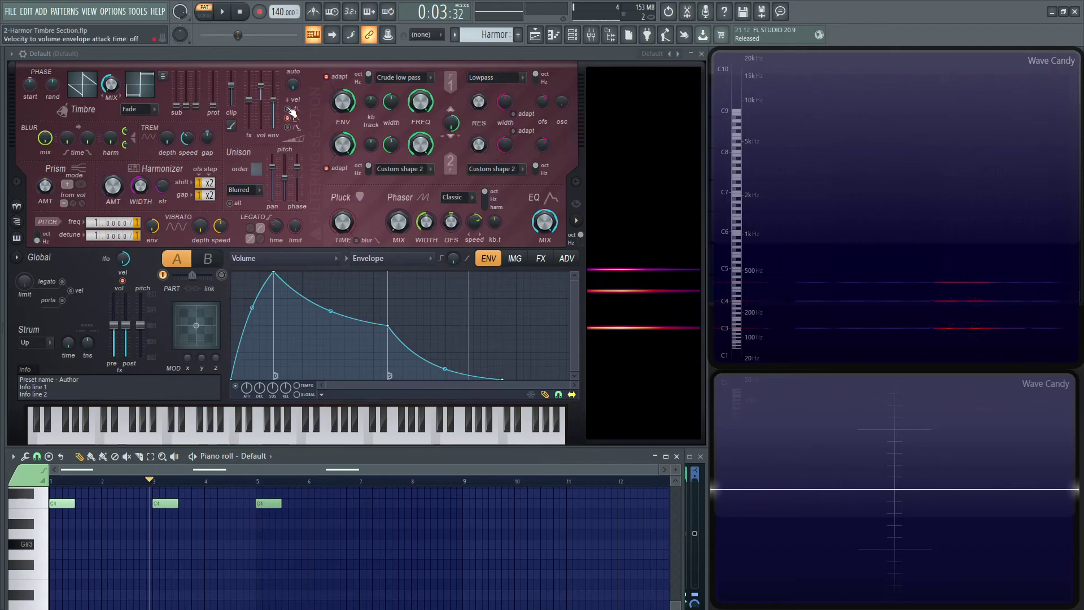